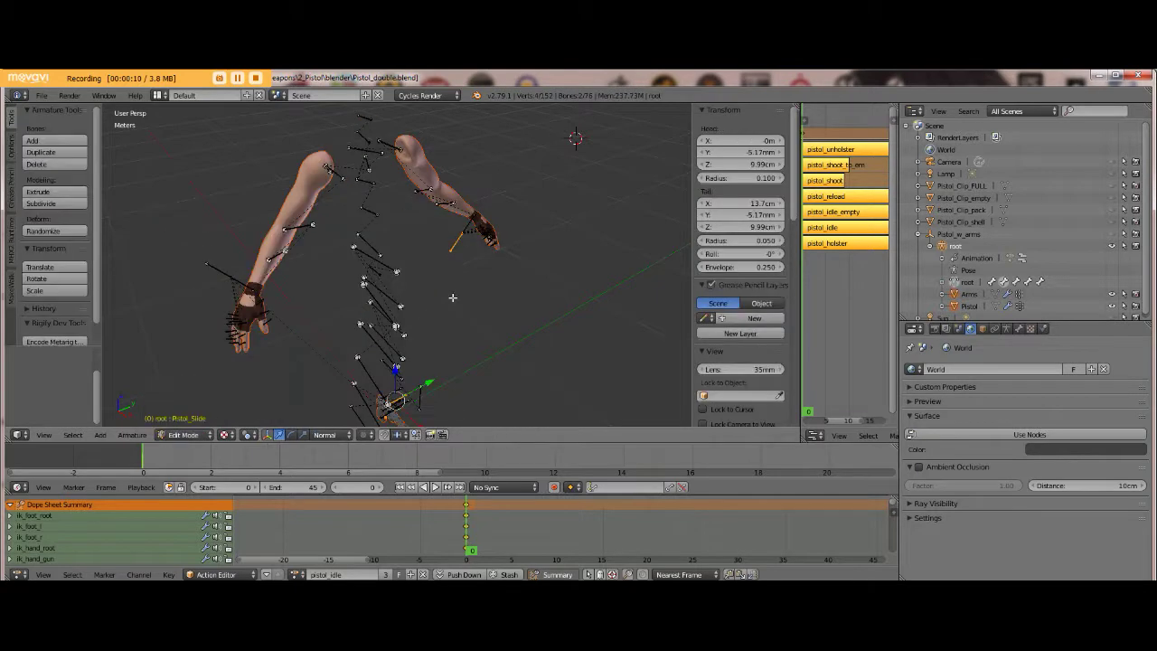
Rename the pistol's slide bone in the root armature to Pistol_Slide.r
middle_click_drag(464, 320, 452, 285)
middle_click_drag(446, 359, 427, 300, "shift")
scroll(426, 298, "up", 6)
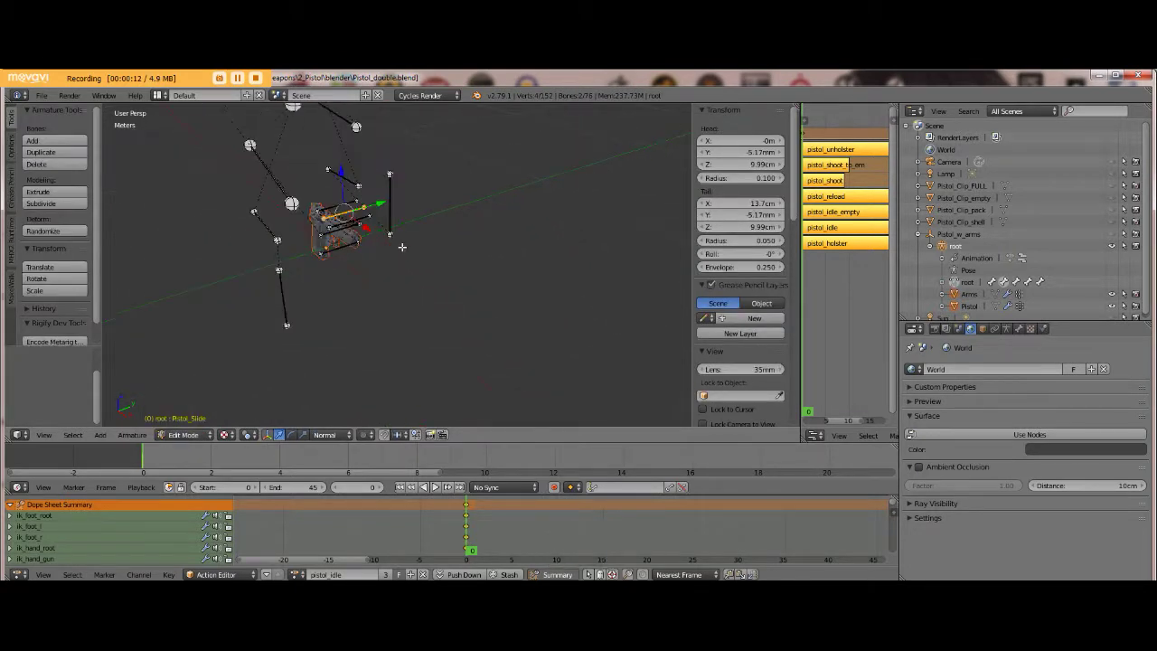
key("KP_Decimal")
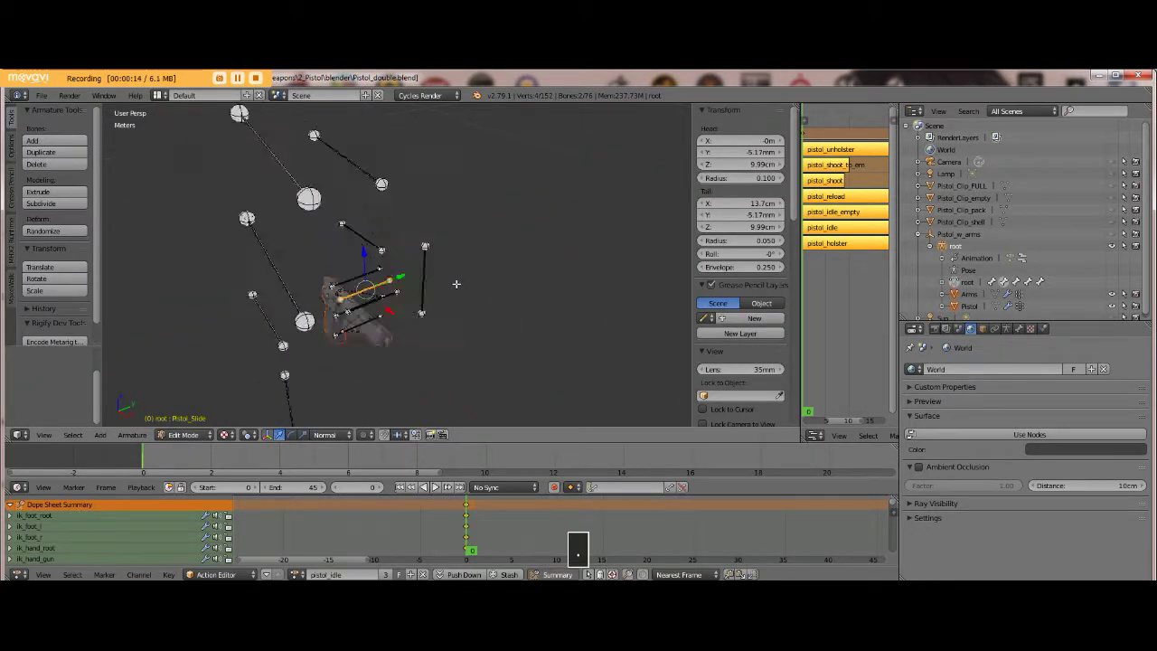
middle_click_drag(455, 305, 421, 461, "shift")
scroll(398, 307, "up", 6)
mouse_move(387, 330)
middle_mouse_down("shift")
mouse_move(414, 222)
mouse_move(504, 253)
mouse_move(455, 245)
middle_mouse_up("shift")
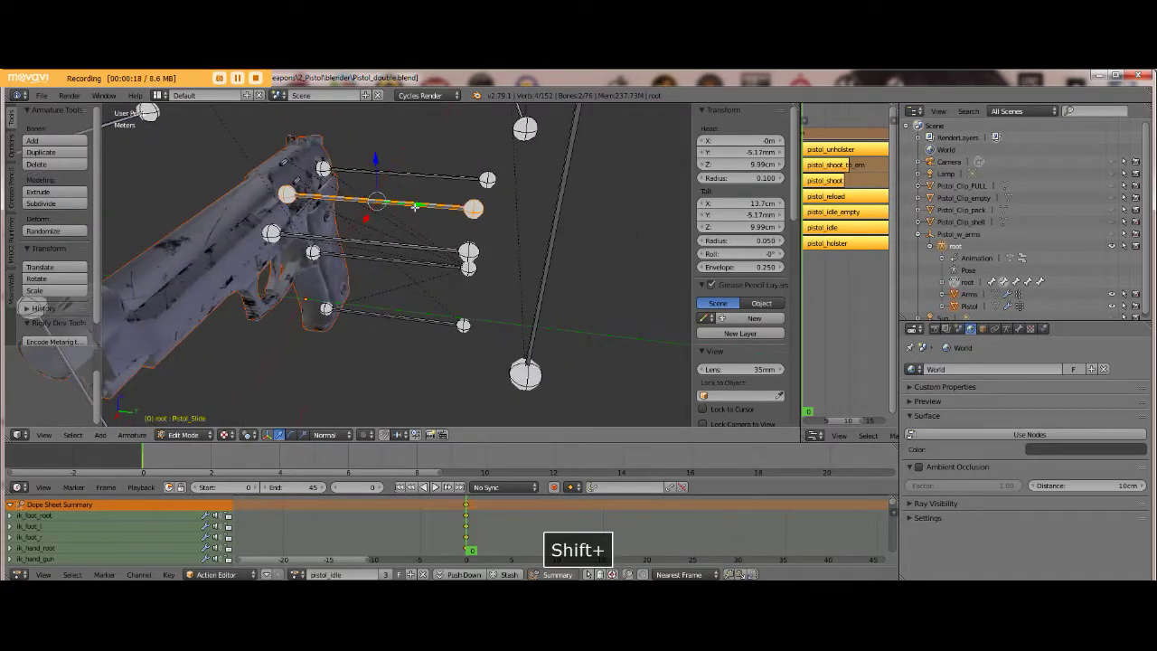
scroll(736, 272, "down", 6)
scroll(737, 274, "down", 2)
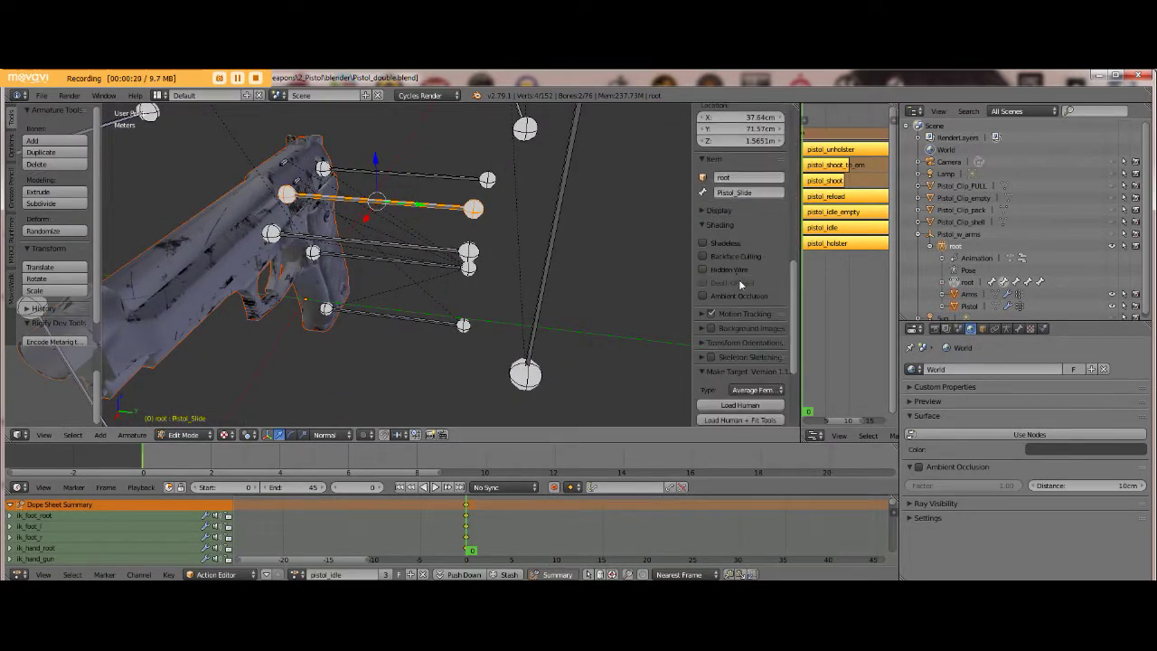
left_click(753, 192)
left_click(759, 192)
type(".")
key("Return")
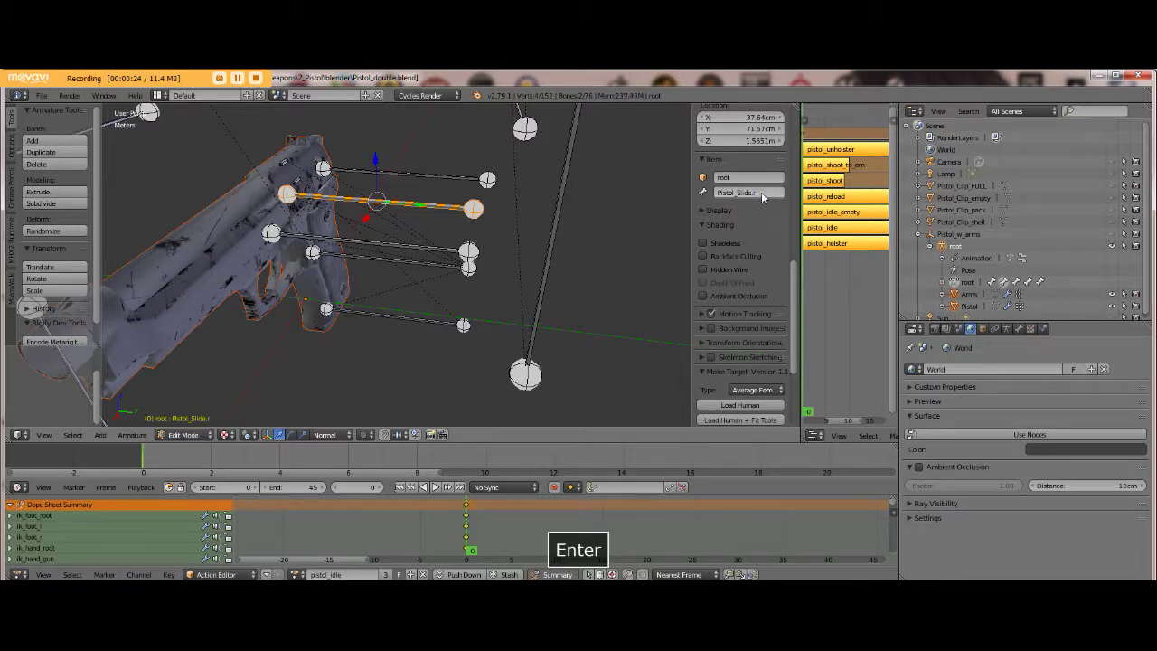
Rename the hammer bone to Pistol_Hammer.r and the trigger bone to Pistol_Trigger.r
right_click(439, 173)
left_click(771, 193)
key("ctrl+a")
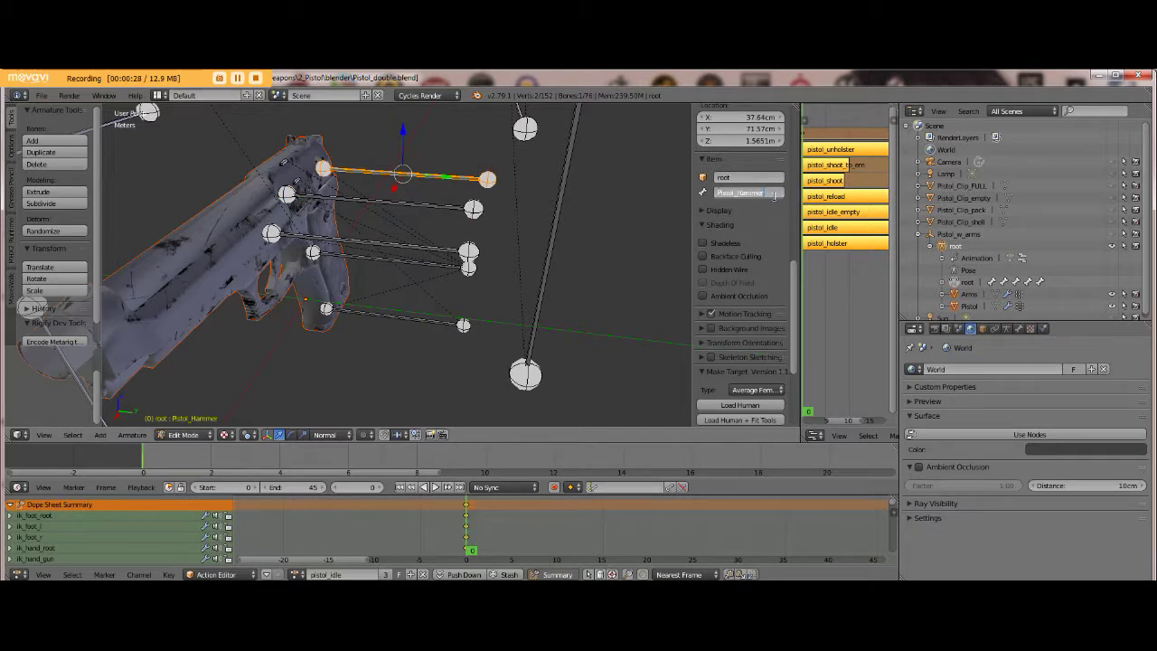
key("Return")
right_click(422, 249)
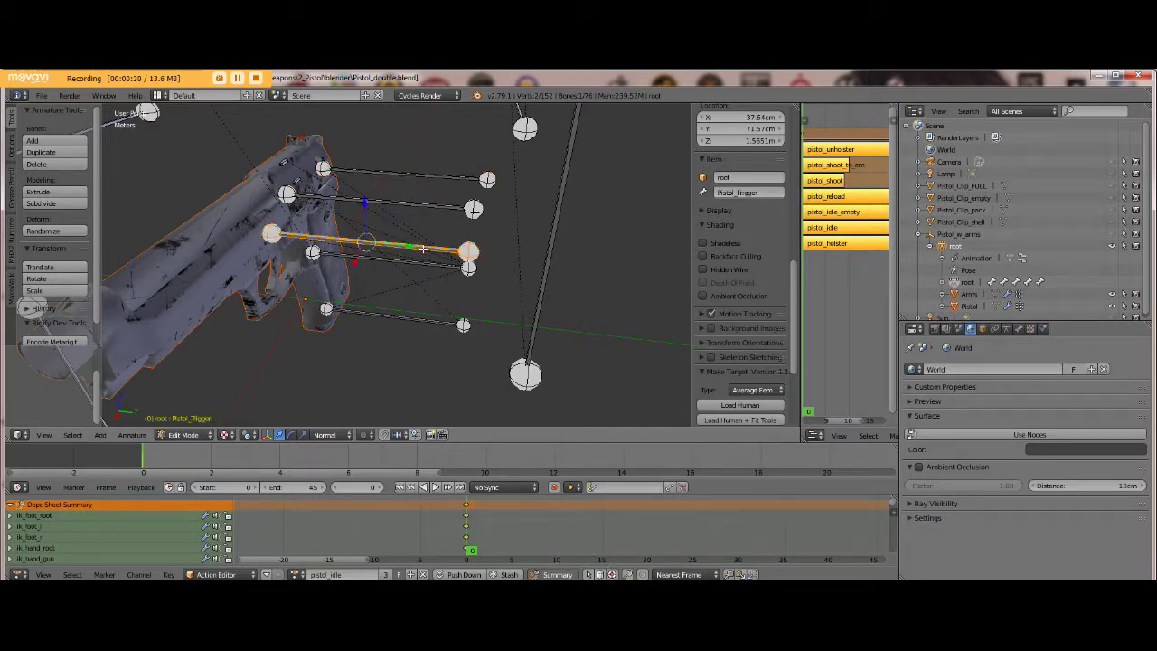
left_click(769, 193)
key("ctrl+a")
key("Return")
Rename the grip bone to Pistol_Grip.r and the clip bone to Pistol_Clip.r
right_click(445, 262)
left_click(750, 192)
type(".r")
key("Return")
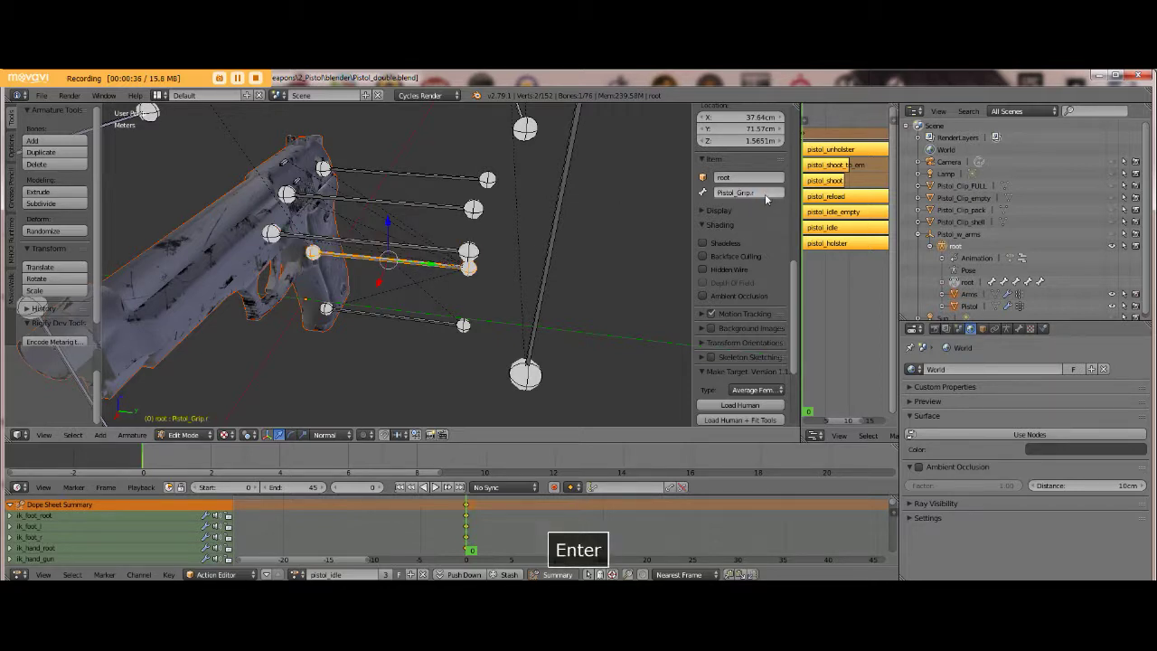
right_click(429, 320)
left_click(765, 192)
key("ctrl+a")
type(".r")
key("Return")
Rename the small second ammo bone inside the pistol's slide to Pistol_Ammo2.r
right_click(298, 179)
left_click(298, 181)
scroll(298, 180, "up", 1)
middle_click_drag(370, 215, 327, 221, "shift")
scroll(310, 155, "up", 1)
right_click(353, 190)
middle_click_drag(526, 251, 501, 248, "shift")
middle_click_drag(558, 190, 493, 189, "shift")
right_click(513, 187)
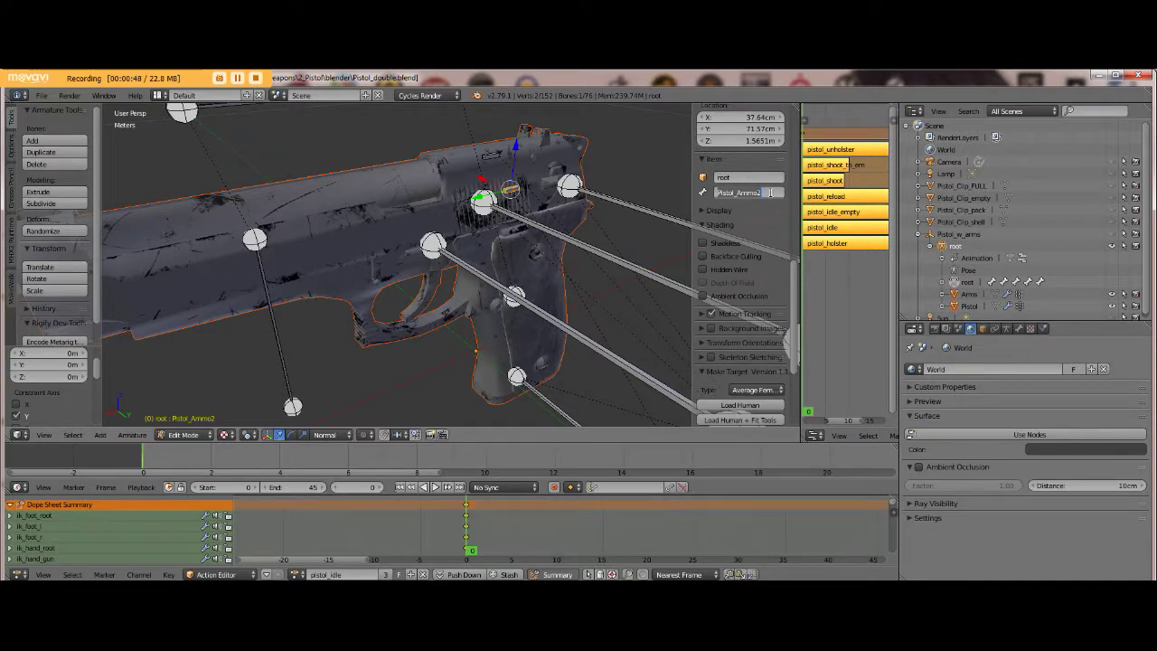
type(".r")
key("Return")
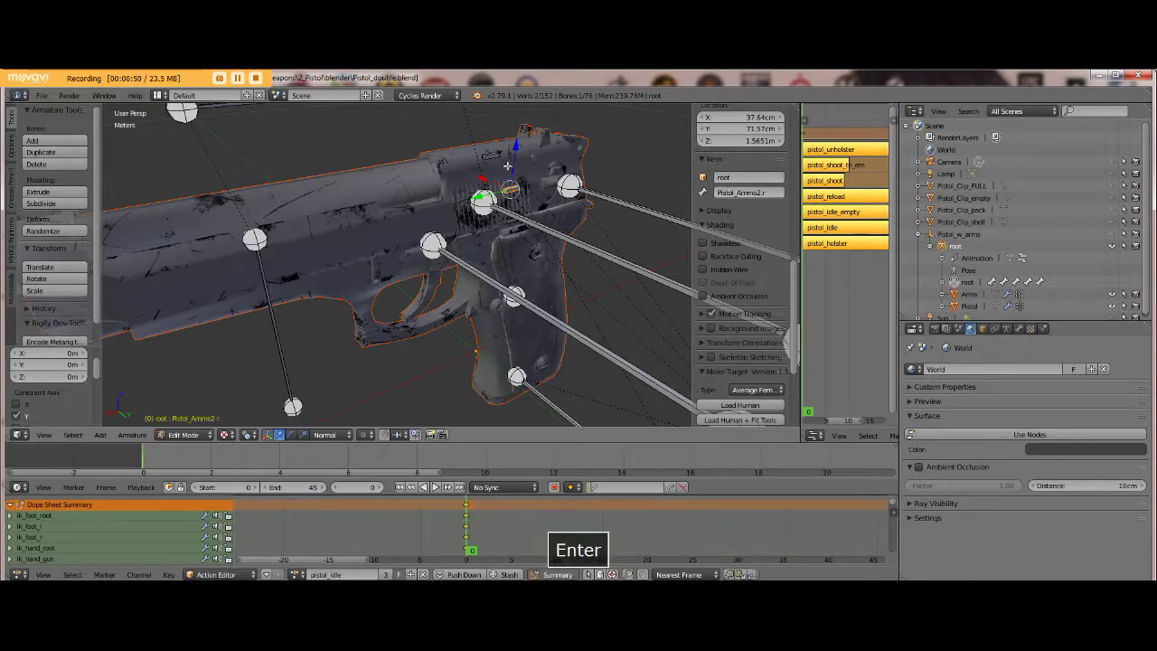
Rename the first ammo bone, above the pistol's chamber, to Pistol_Ammo.r
right_click(490, 156)
left_click(766, 193)
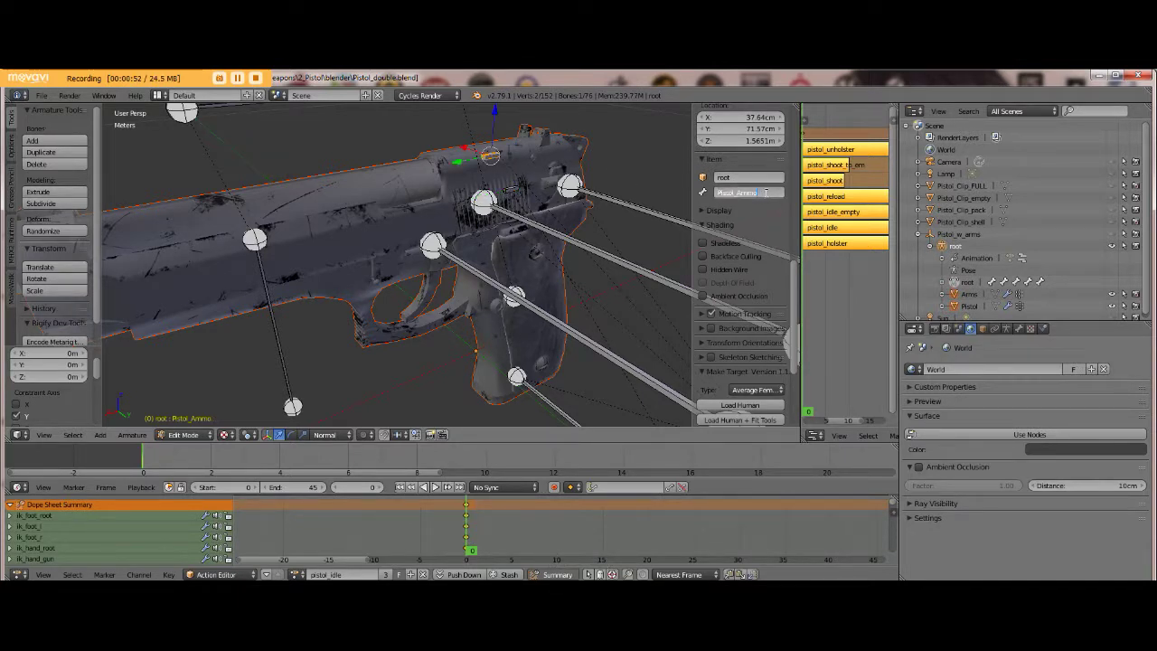
key("End")
type(".r")
key("Return")
Check the names of the pistol's clip, grip, slide, hammer and ammo bones one after another
middle_click_drag(560, 299, 512, 313)
right_click(512, 314)
right_click(516, 366)
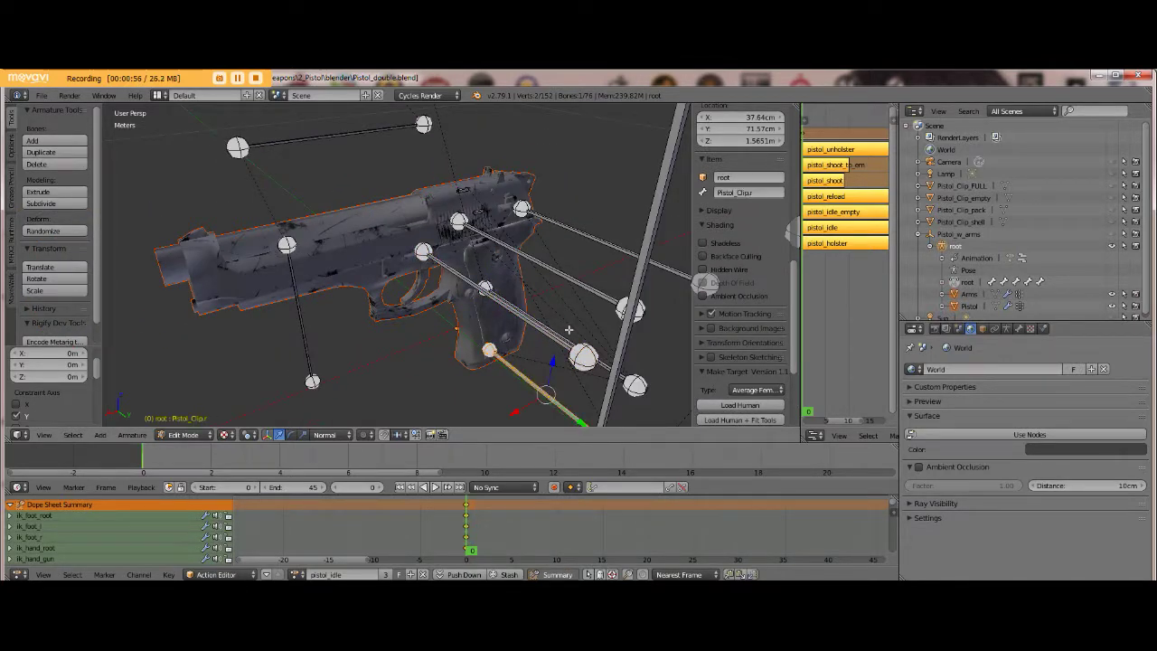
middle_click_drag(572, 318, 575, 304)
right_click(576, 302)
right_click(603, 253)
right_click(626, 216)
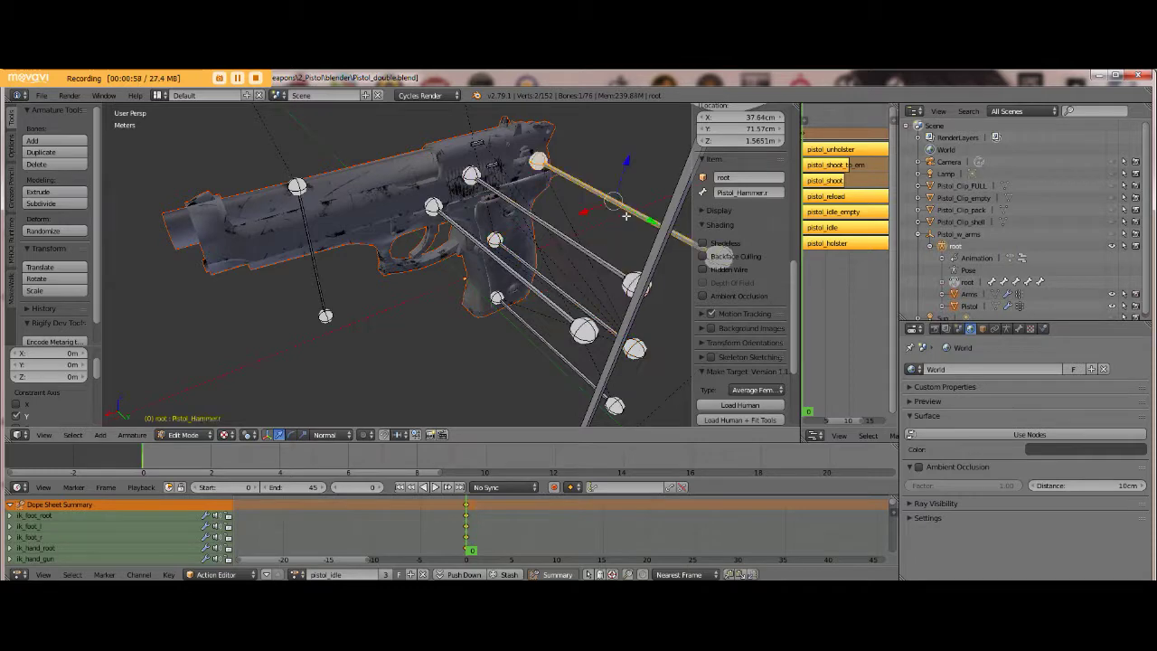
right_click(491, 164)
right_click(480, 142)
middle_click_drag(450, 209, 488, 263)
scroll(488, 263, "down", 8)
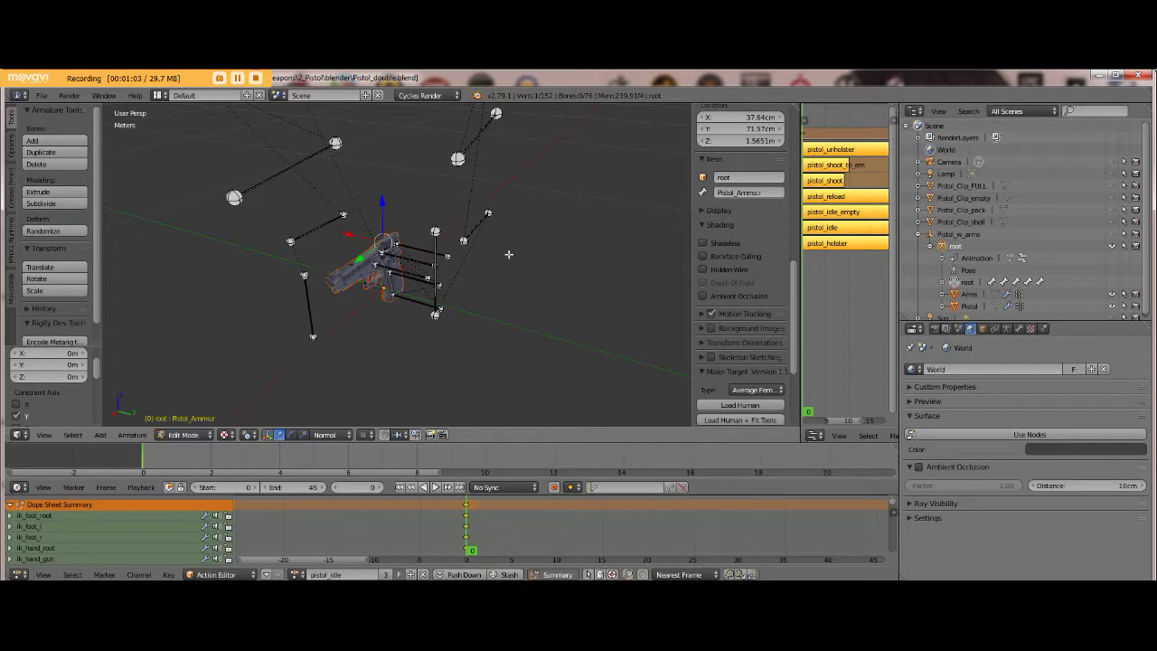
In Object Mode, duplicate the root armature together with the Pistol mesh, leaving the copies in place
left_click(206, 435)
left_click(202, 421)
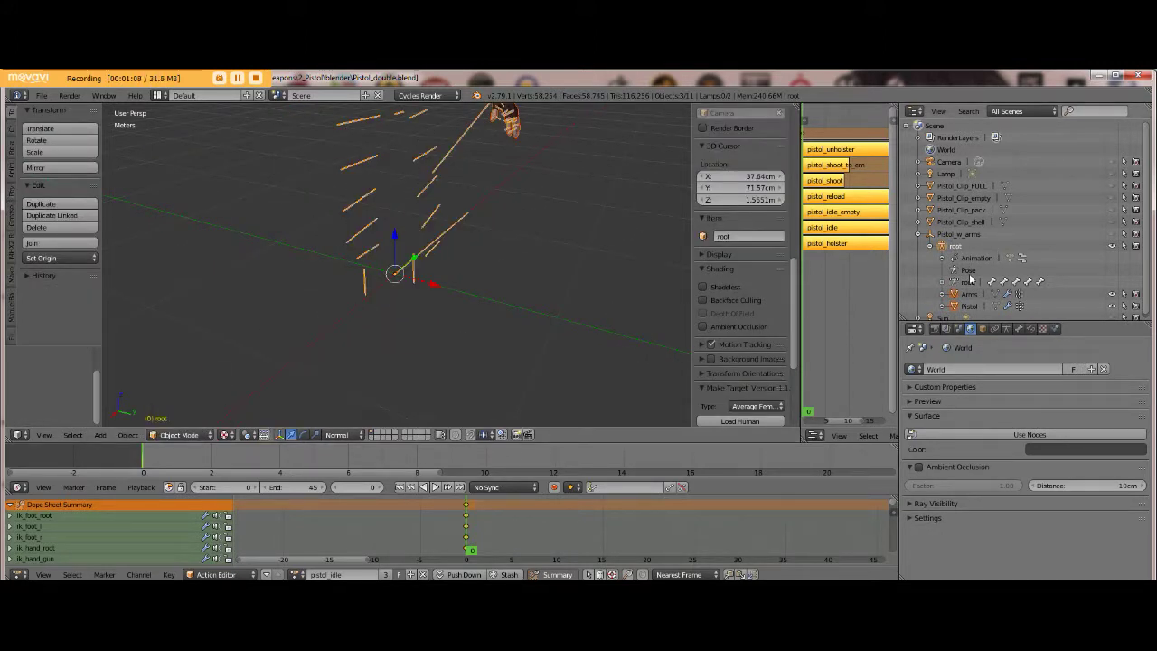
left_click(129, 434)
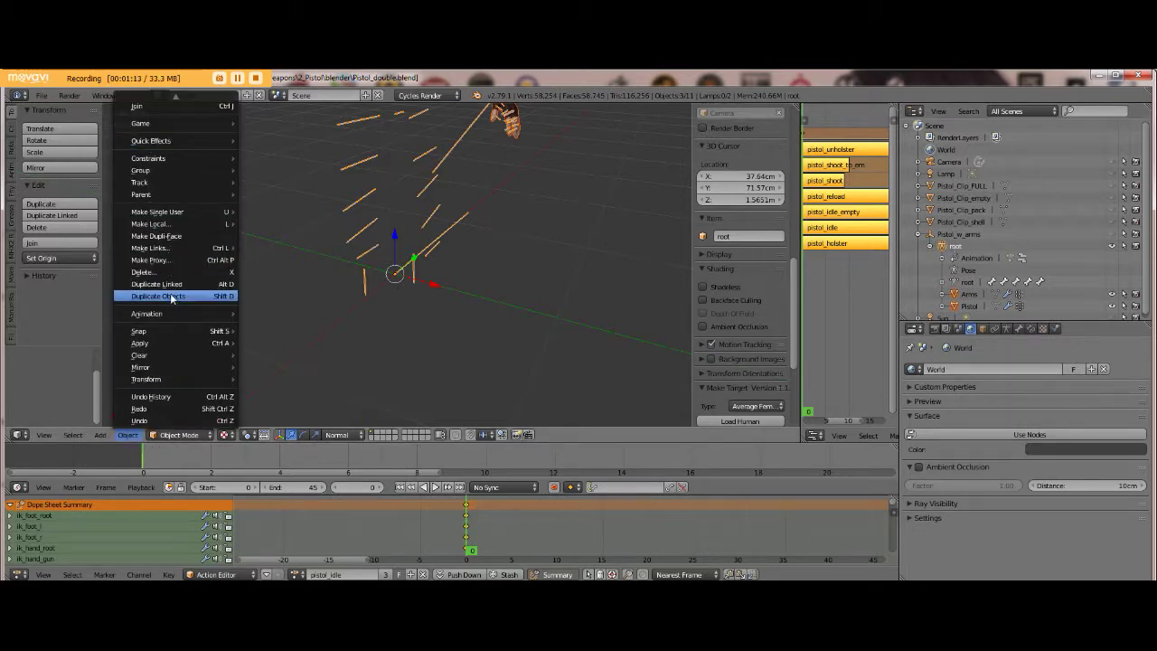
left_click(960, 297, "shift")
left_click(966, 306)
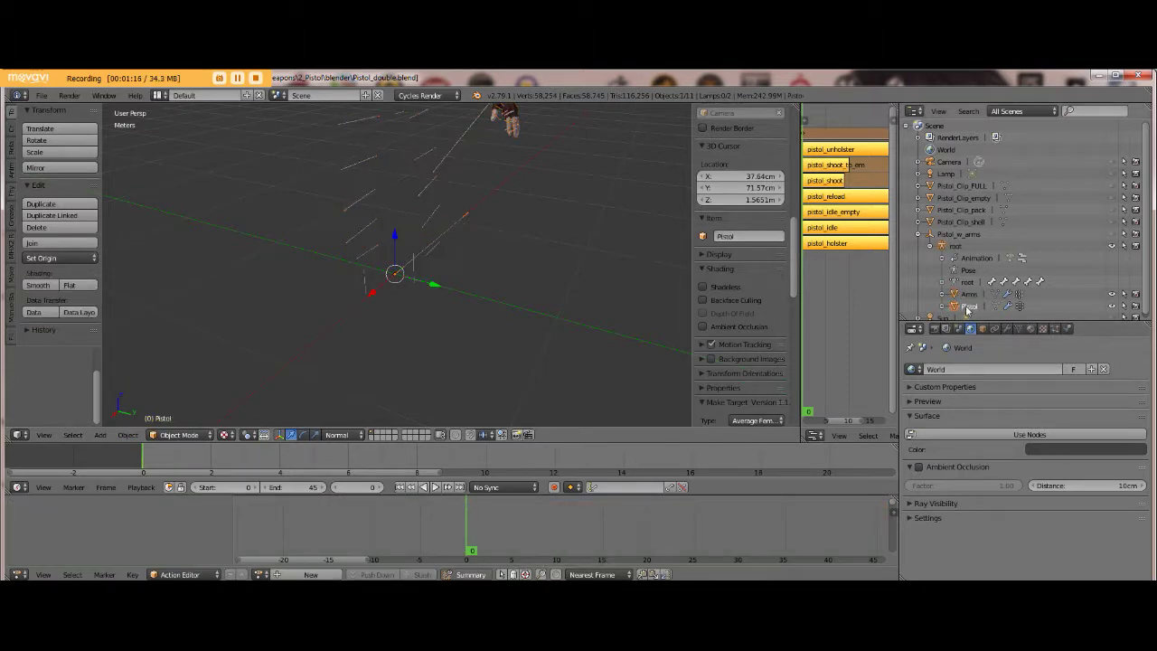
left_click(952, 247, "shift")
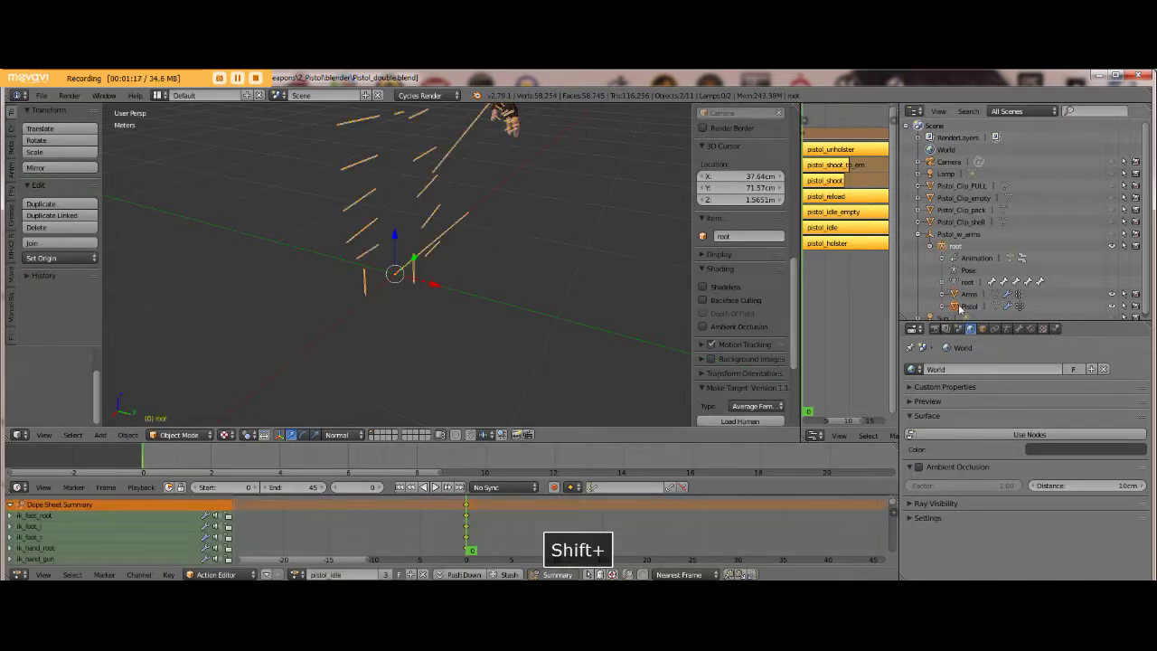
left_click(127, 435)
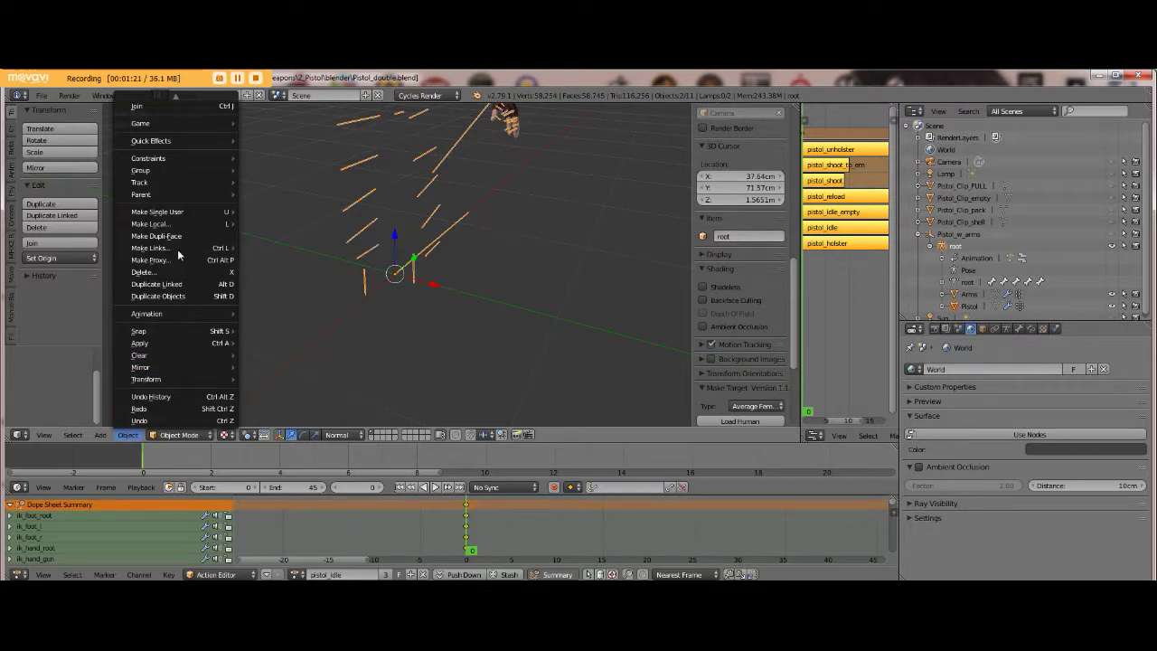
left_click(182, 295)
key("Escape")
scroll(1001, 303, "down", 1)
left_click(931, 303)
scroll(967, 291, "down", 2)
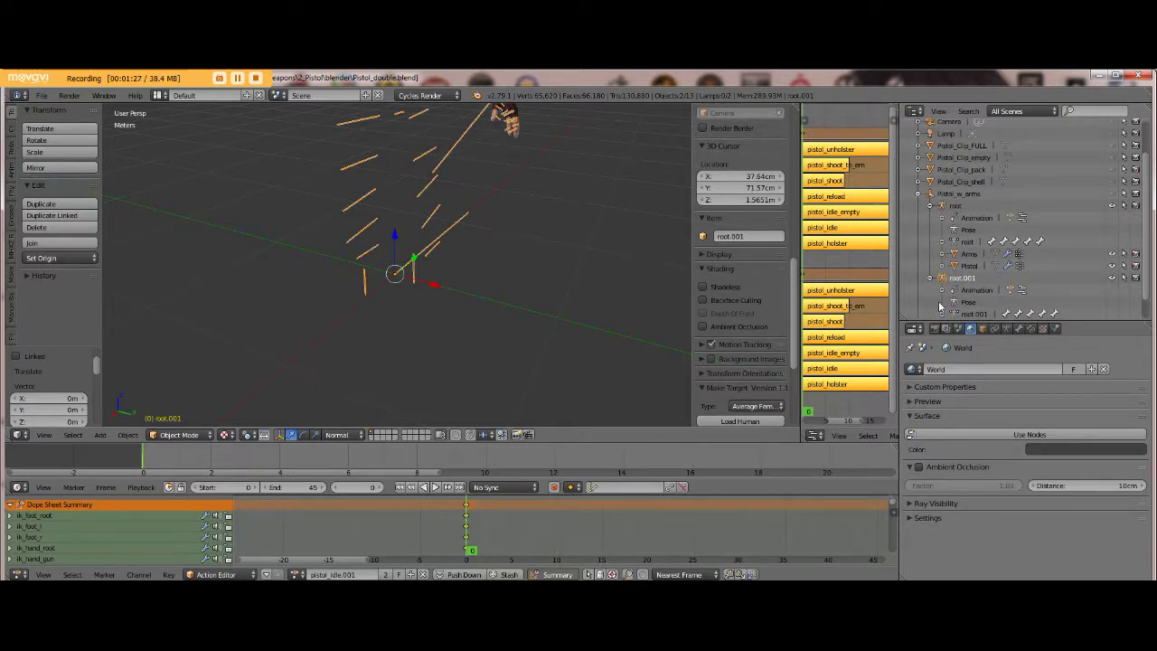
Put the duplicated root.001 armature into Edit Mode
left_click(180, 435)
left_click(193, 408)
scroll(429, 269, "down", 4)
middle_click_drag(449, 271, 472, 344, "shift")
scroll(282, 330, "up", 3)
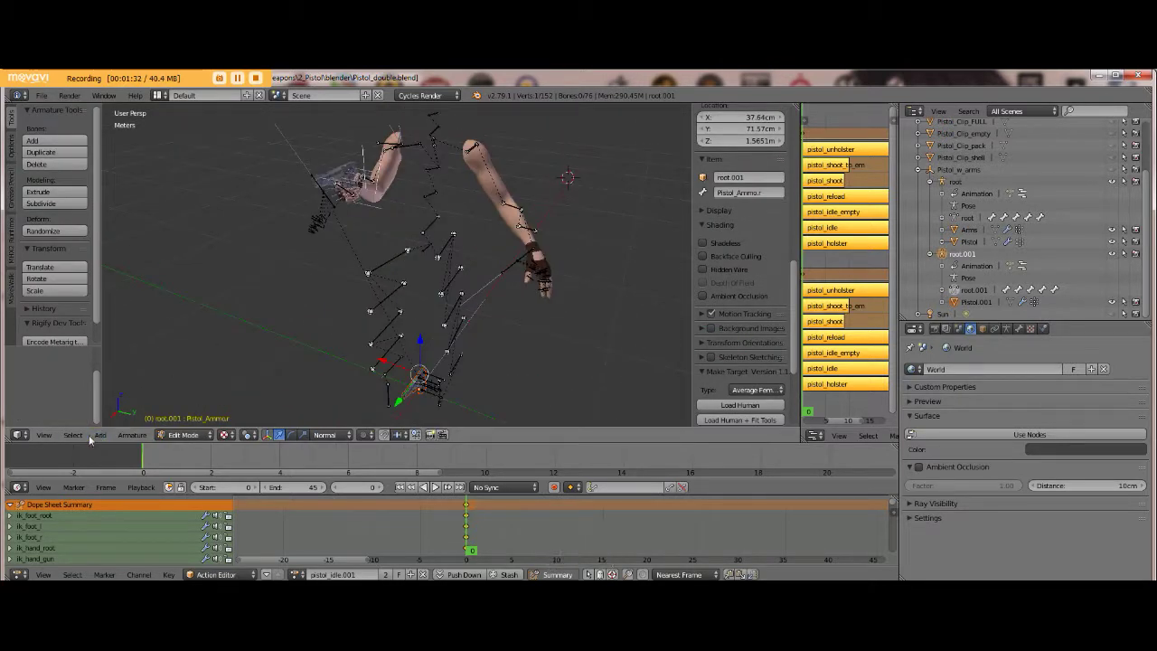
Reveal all hidden bones of the root.001 armature and clear the bone selection
left_click(132, 436)
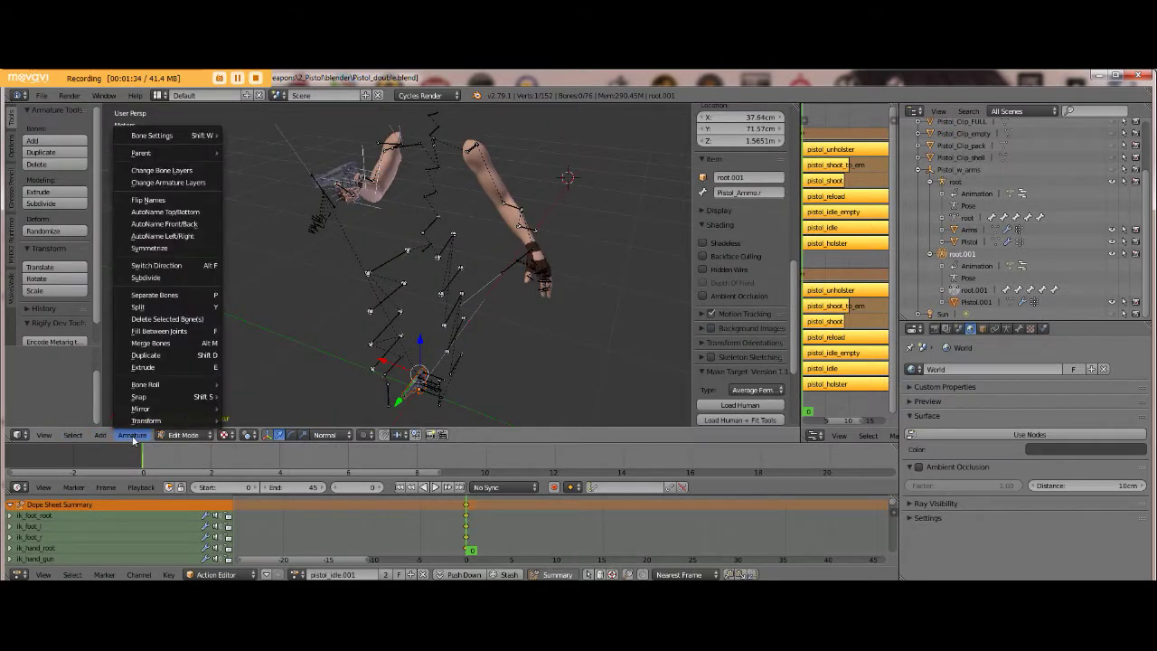
left_click(133, 437)
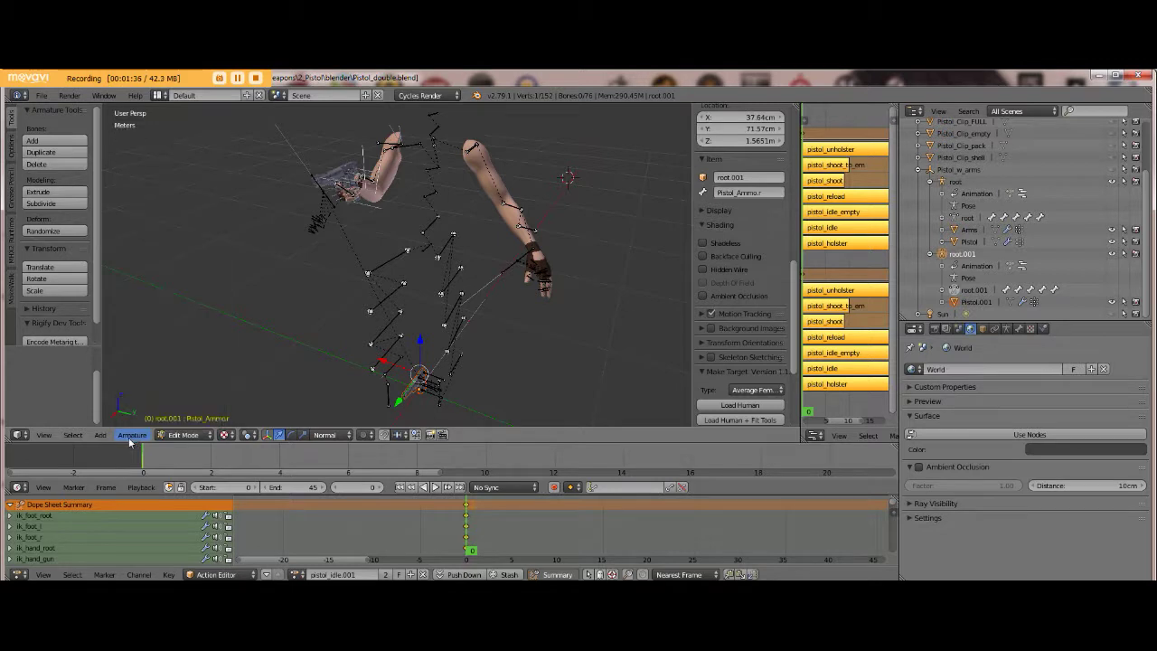
left_click(74, 437)
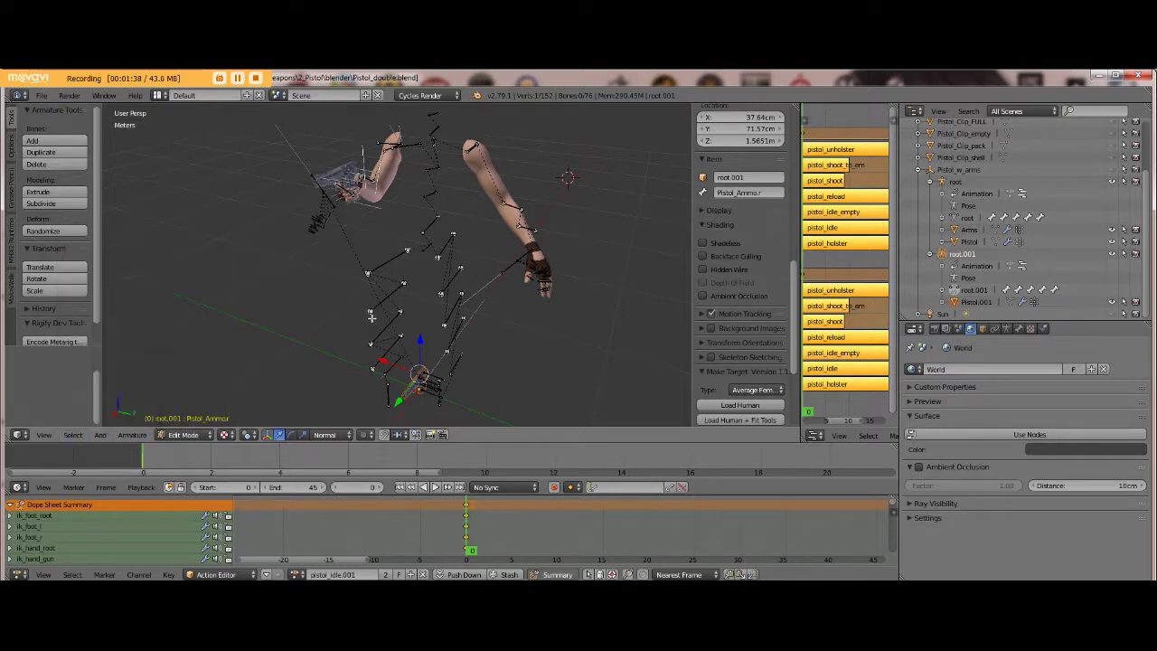
scroll(497, 320, "down", 2)
scroll(493, 322, "up", 4)
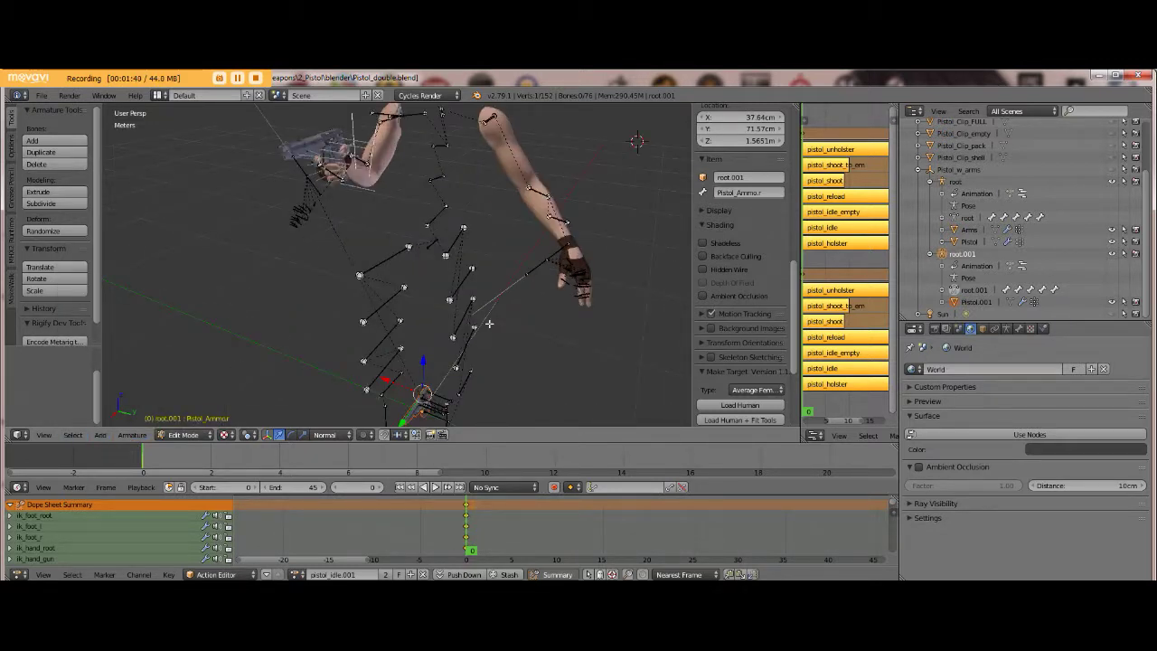
key("alt+h")
scroll(489, 325, "down", 2)
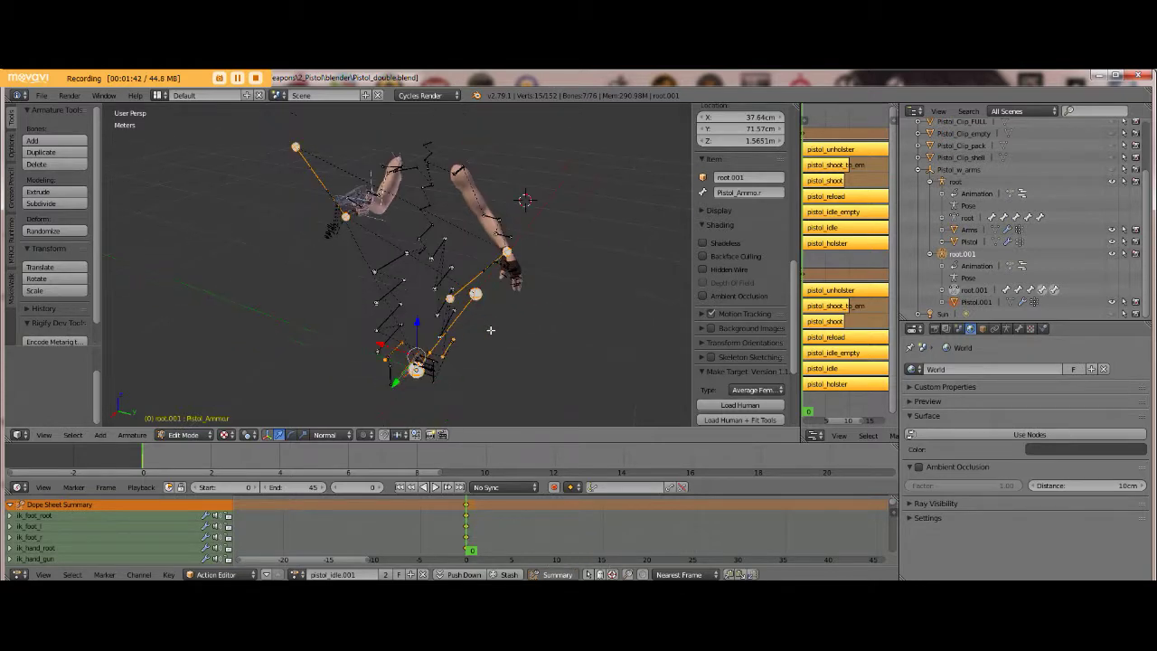
middle_click_drag(529, 343, 527, 177)
key("a")
scroll(529, 320, "up", 3)
scroll(506, 321, "up", 4)
scroll(504, 320, "down", 2)
scroll(509, 315, "down", 3)
middle_click_drag(492, 183, 343, 132)
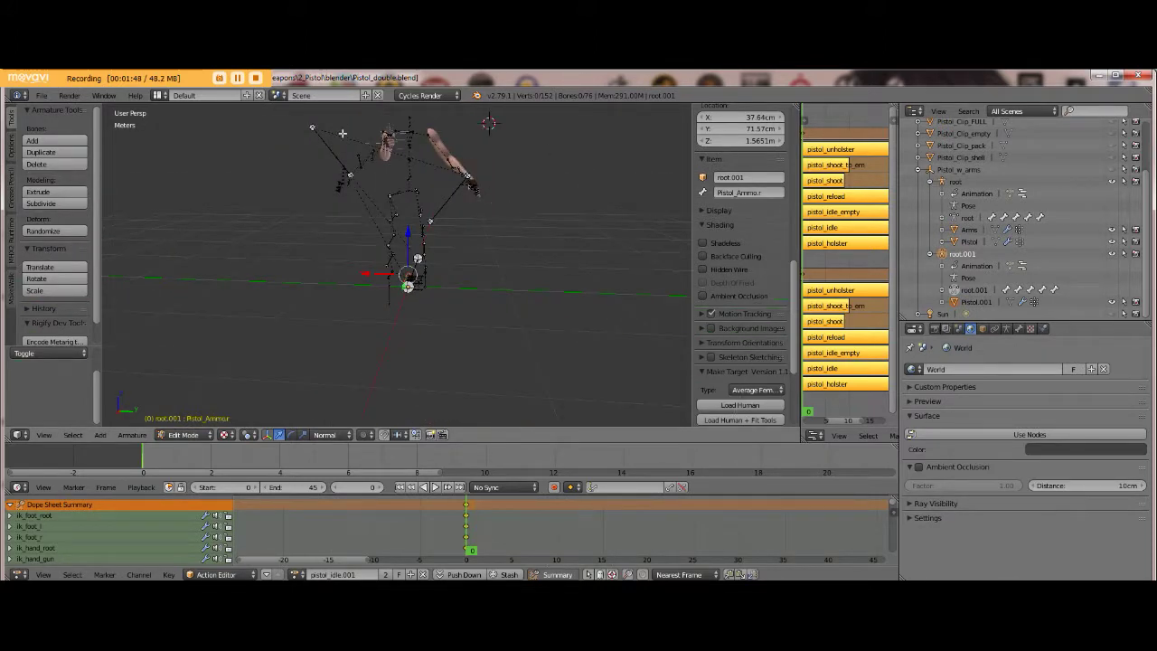
scroll(458, 338, "up", 3)
middle_click_drag(533, 331, 506, 298)
left_click(45, 435)
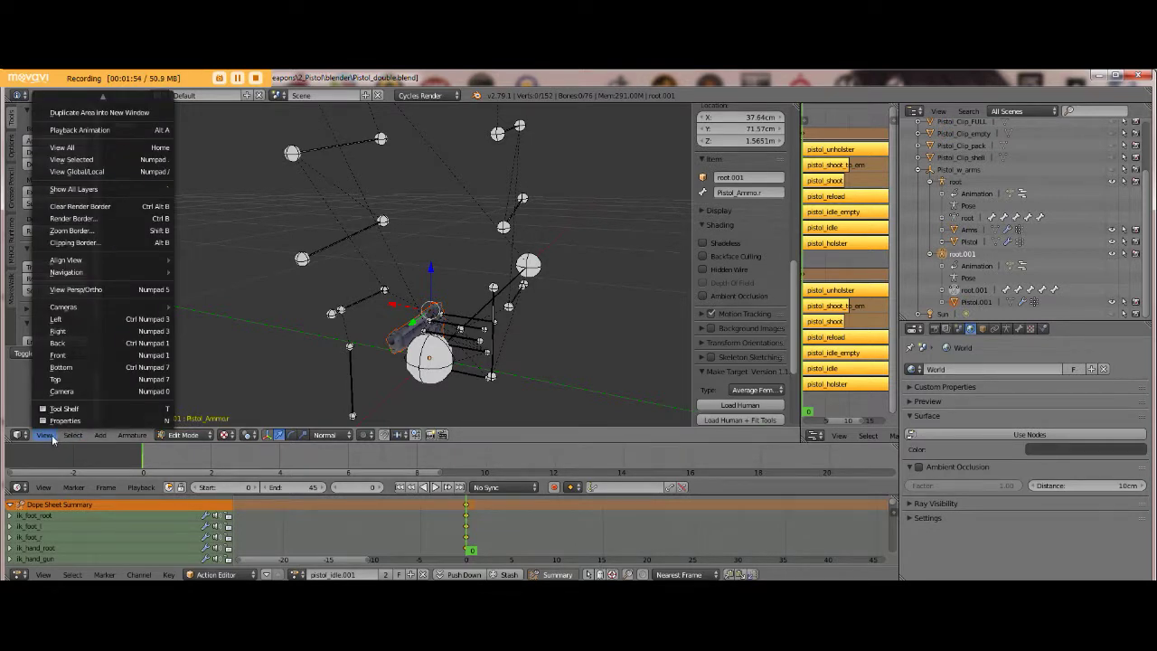
mouse_move(74, 435)
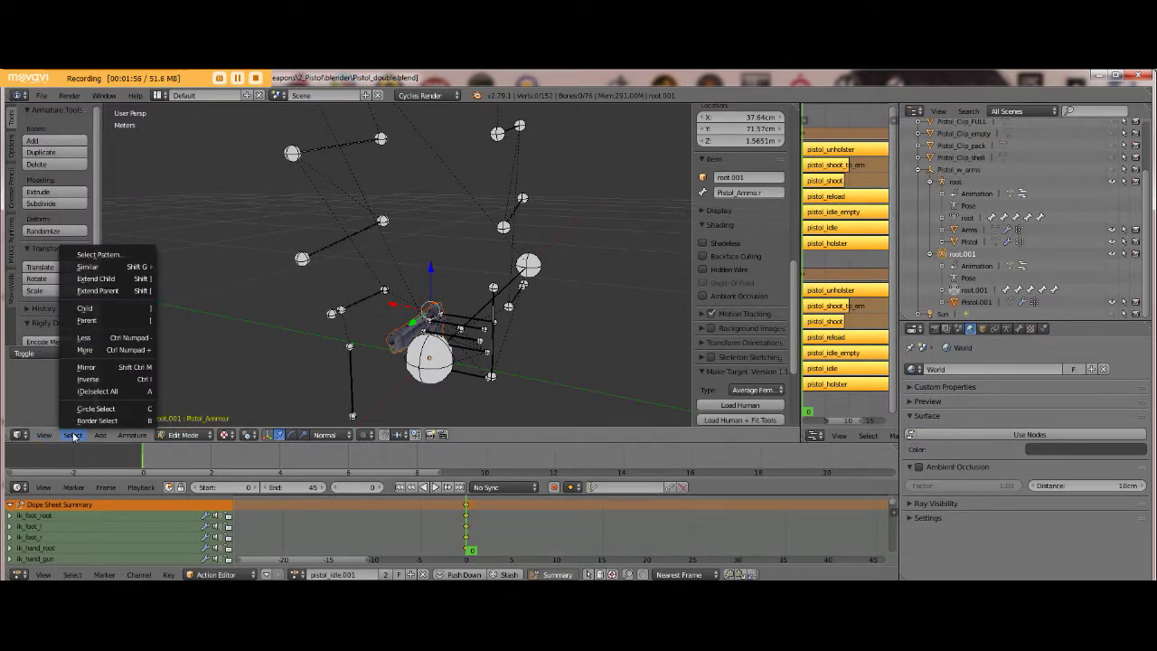
mouse_move(124, 437)
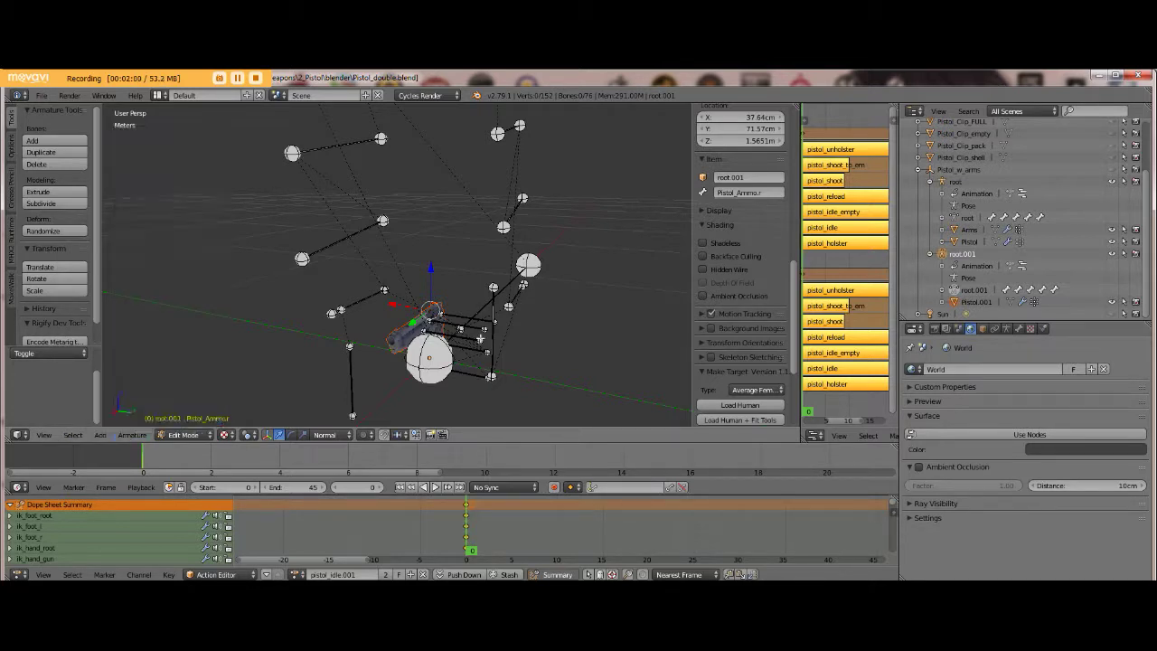
Rename the duplicated armature's hammer bone to Pistol_Hammer.l
scroll(545, 327, "up", 5)
middle_click_drag(397, 302, 453, 274, "shift")
scroll(473, 213, "up", 1)
right_click(472, 213)
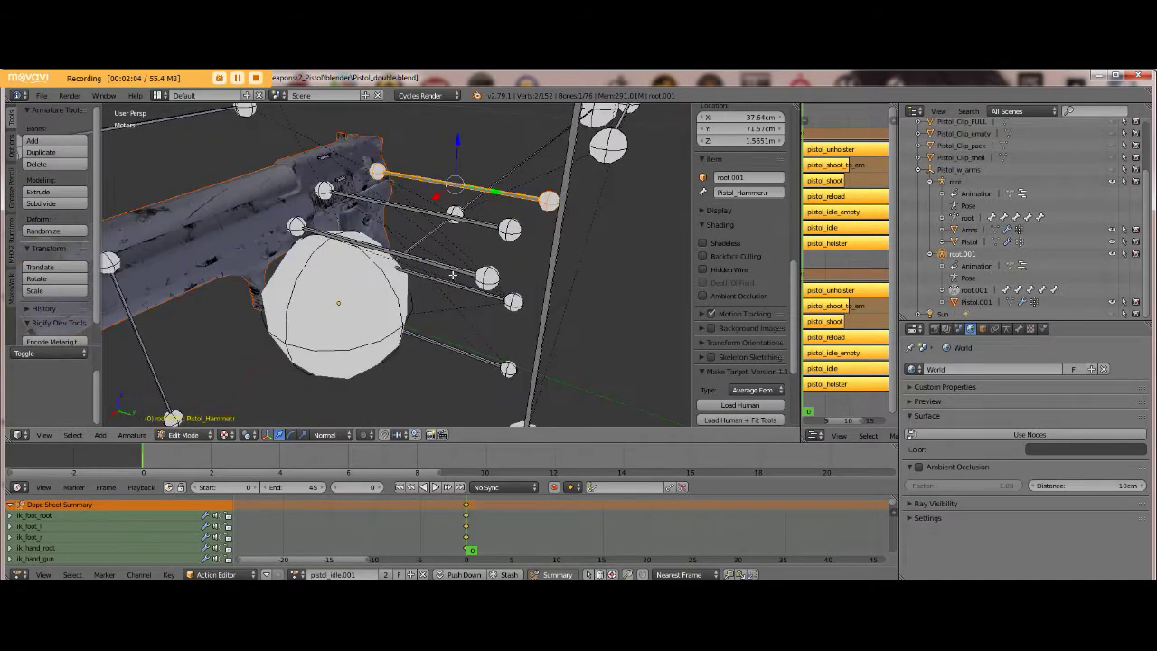
left_click(764, 193)
key("BackSpace")
type("l")
key("Return")
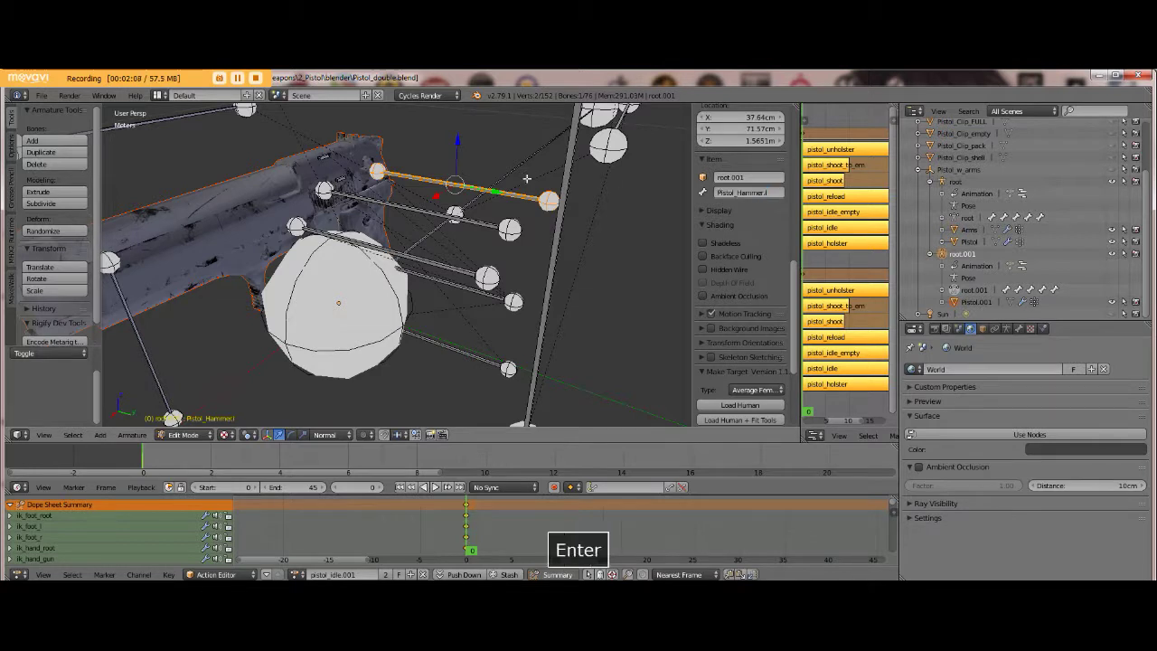
Rename the duplicated armature's slide bone to Pistol_Slide.l
right_click(476, 219)
left_click(767, 193)
key("BackSpace")
type("l")
key("Return")
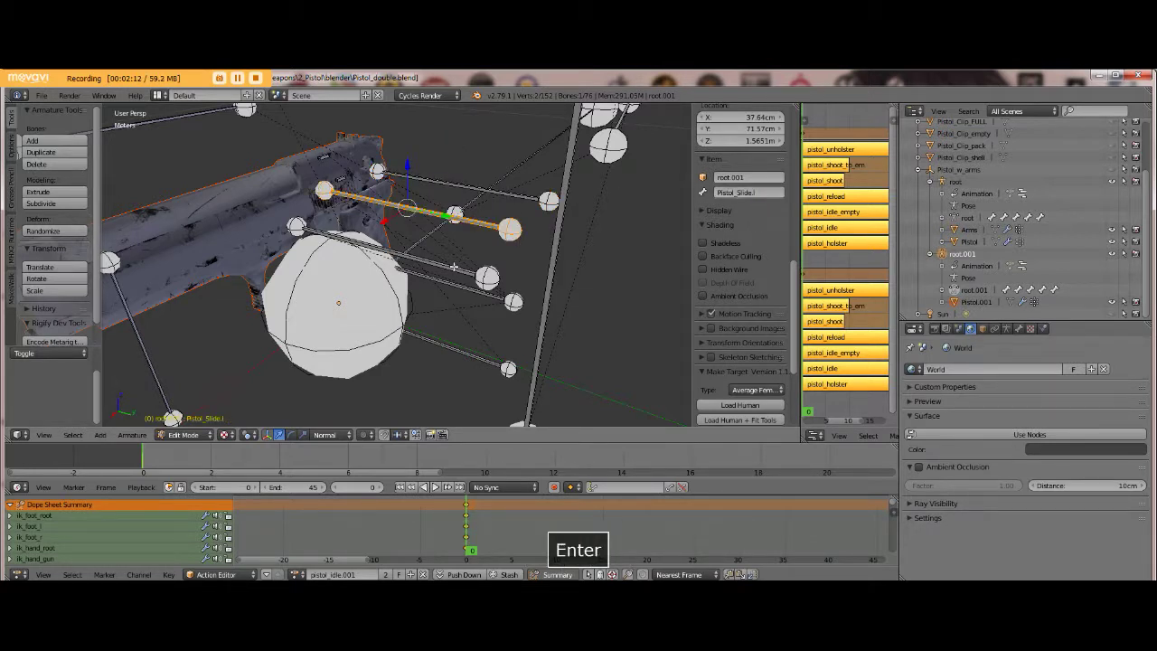
Rename the duplicated armature's trigger bone to Pistol_Trigger.l
right_click(452, 266)
left_click(773, 193)
key("BackSpace")
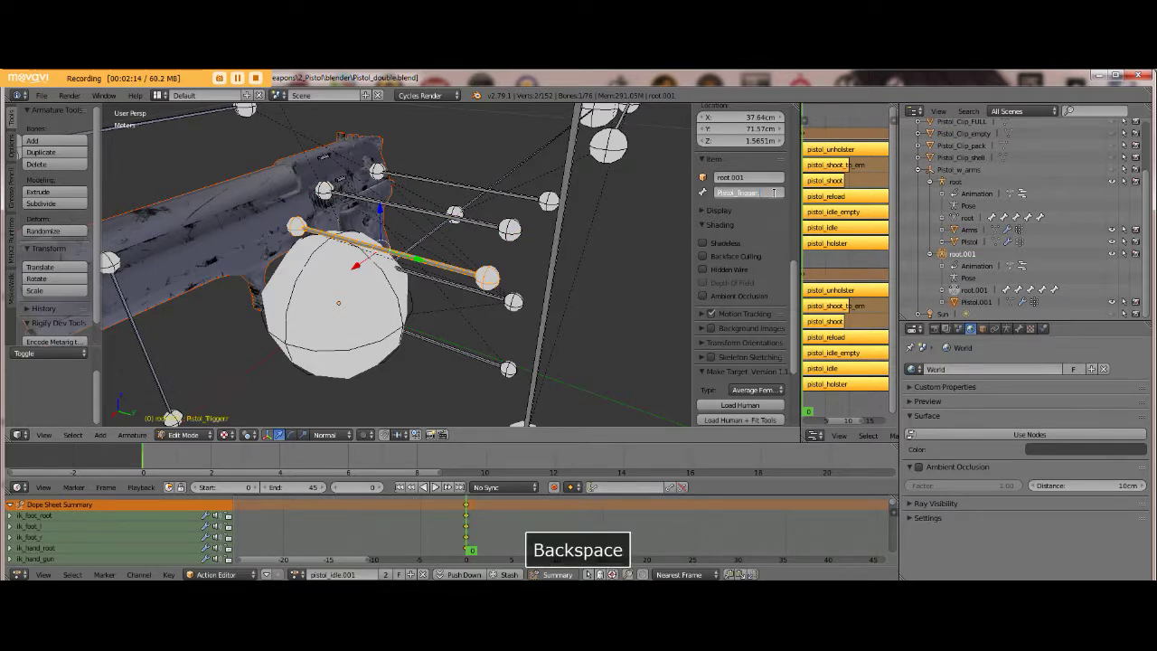
type("l")
key("Return")
Rename the duplicated armature's grip bone to Pistol_Grip.l
right_click(467, 297)
left_click(769, 193)
key("BackSpace")
type("l")
key("Return")
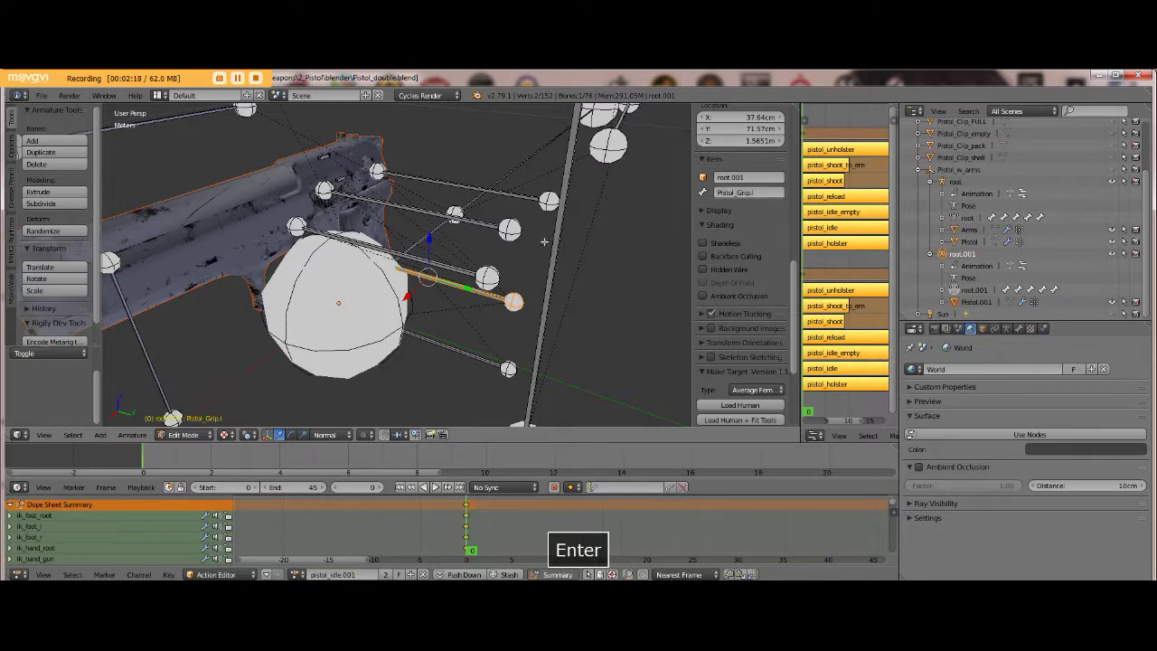
Rename the duplicated armature's clip bone to Pistol_Clip.l
right_click(449, 353)
left_click(764, 193)
key("BackSpace")
key("Return")
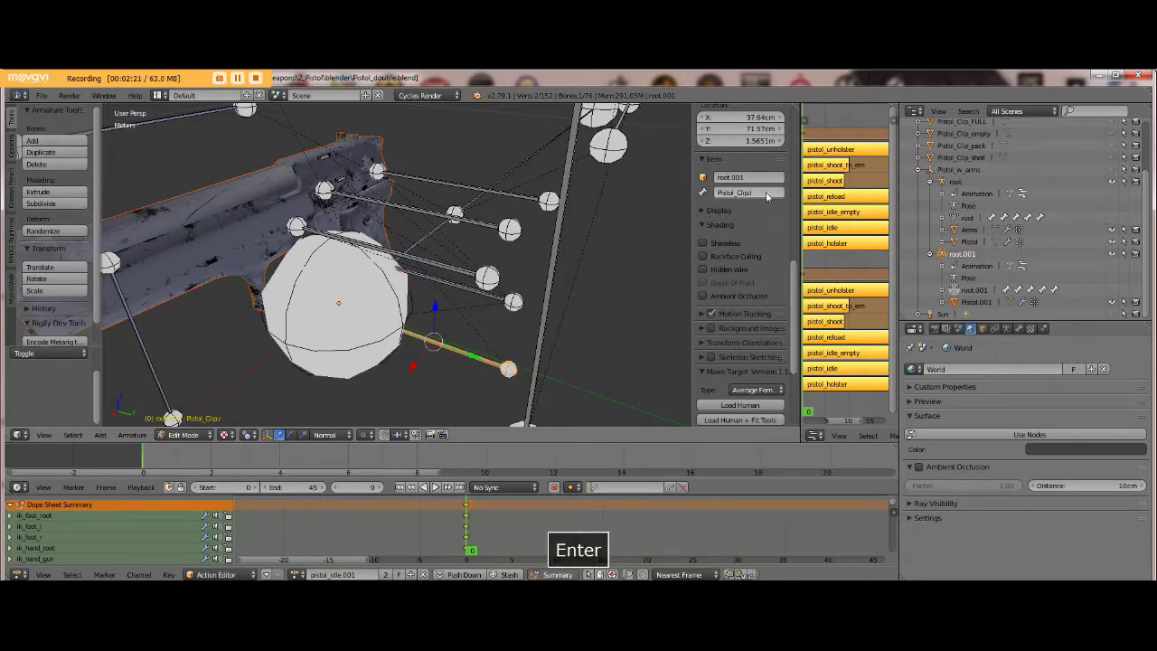
Rename the duplicated armature's second ammo bone to Pistol_Ammo2.l
right_click(340, 179)
left_click(751, 194)
key("BackSpace")
type("l")
key("Return")
Rename the duplicated armature's first ammo bone to Pistol_Ammo.l
right_click(324, 156)
left_click(767, 193)
key("BackSpace")
type("l")
key("Return")
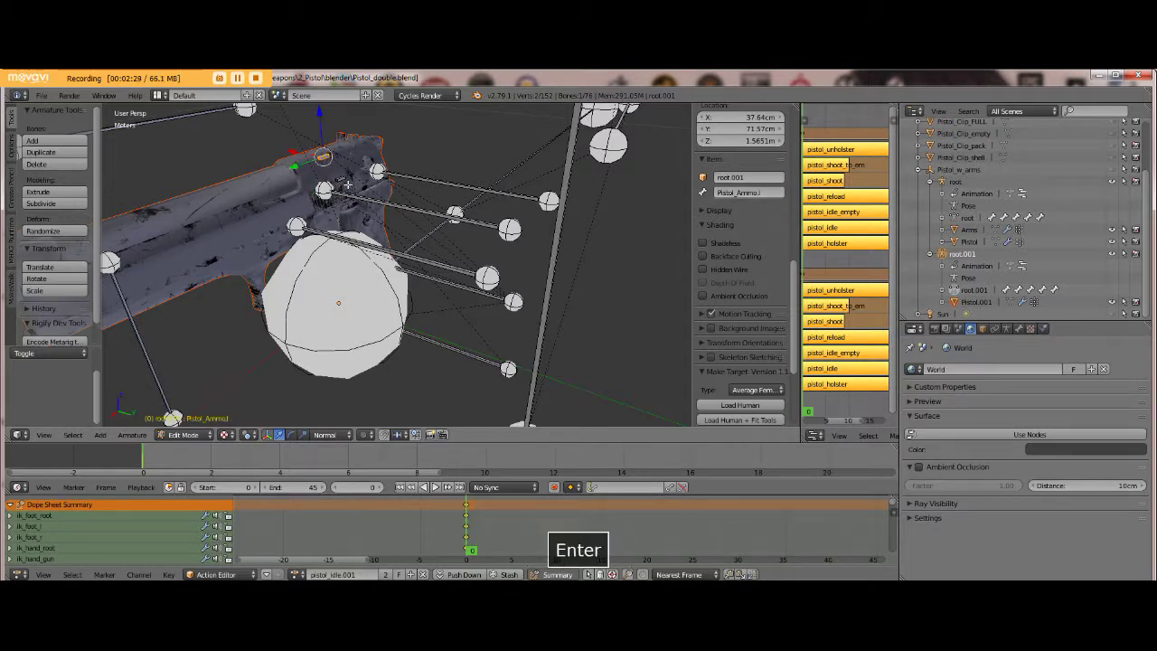
Check the names of the duplicated armature's second ammo, hammer, trigger and grip bones
right_click(338, 181)
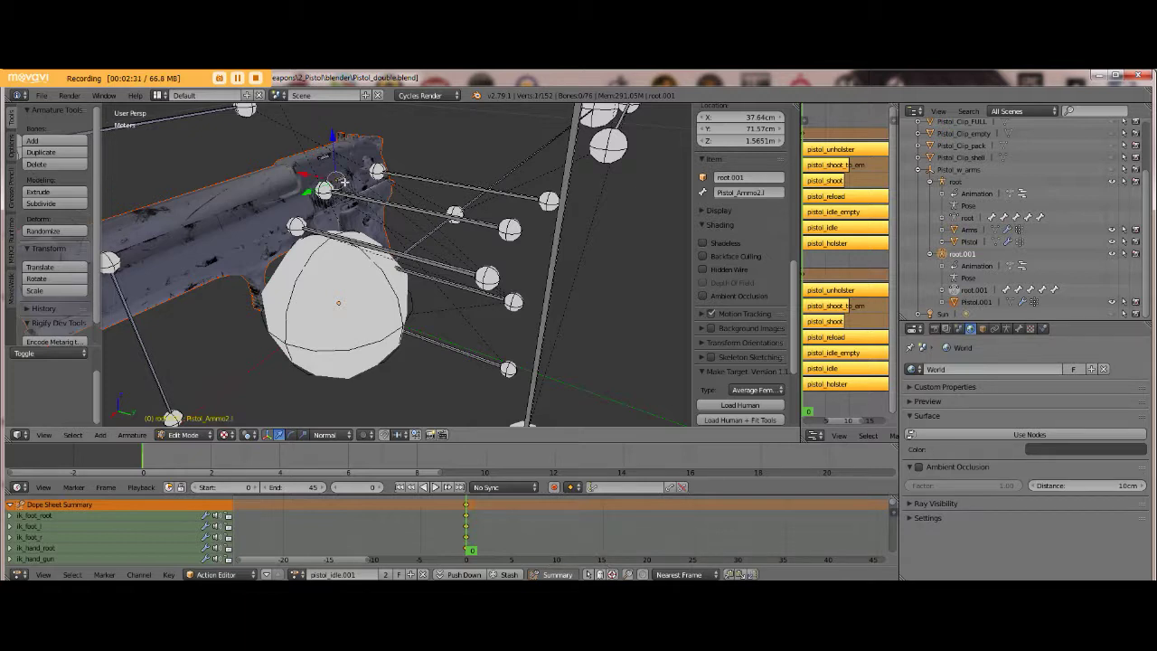
right_click(443, 183)
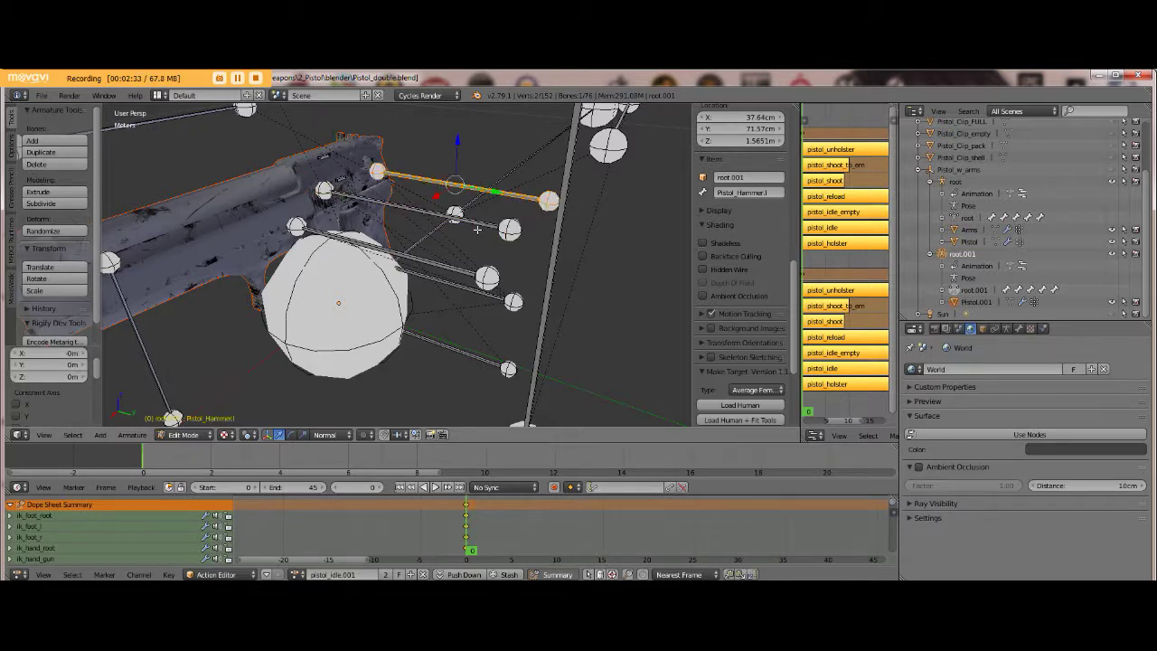
right_click(449, 268)
right_click(461, 290)
Delete every bone of root.001 except the seven pistol bones ending in .l, by inverting a selection of those pistol bones
right_click(450, 350)
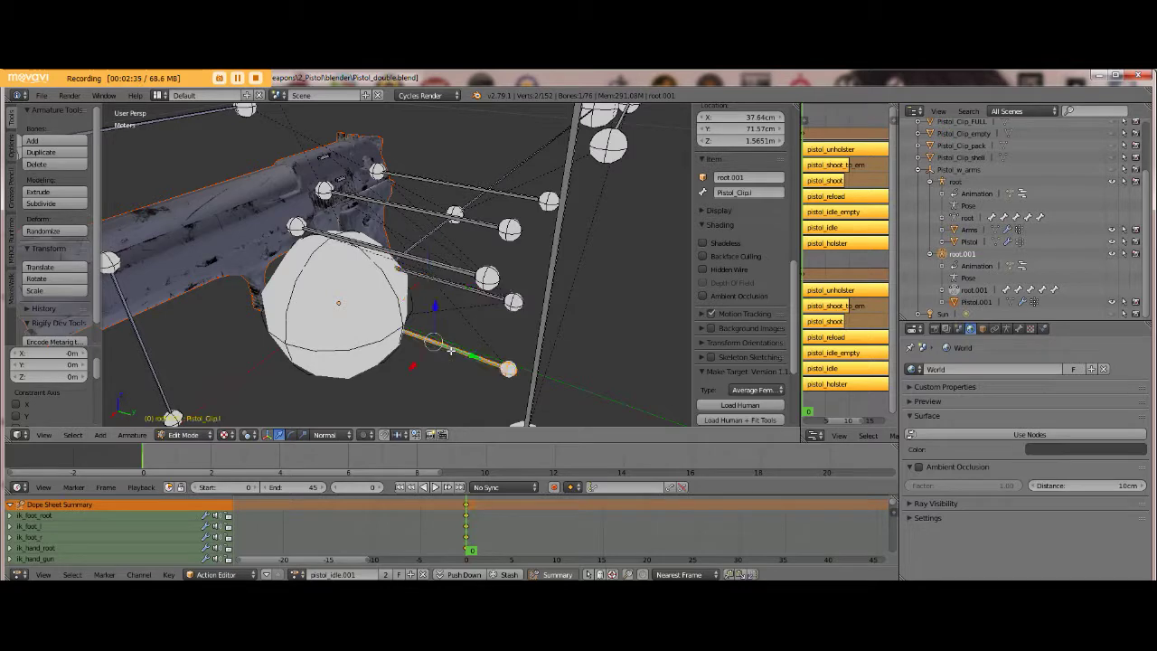
scroll(448, 346, "down", 3)
scroll(422, 263, "up", 3)
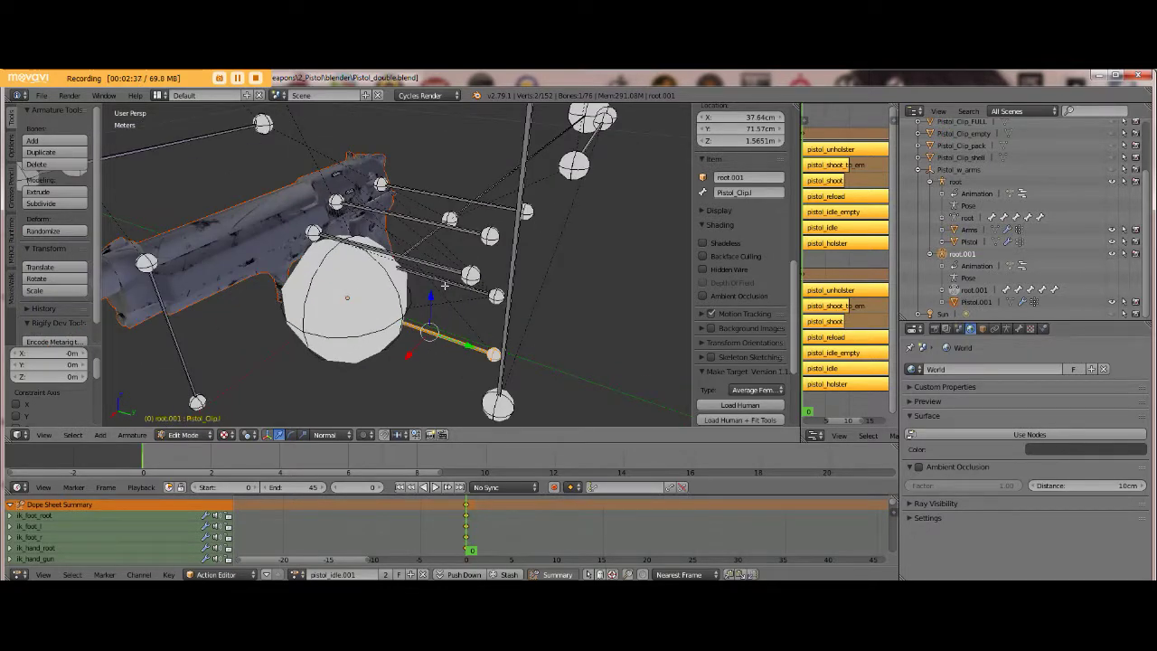
right_click(445, 285, "shift")
right_click(438, 267, "shift")
right_click(457, 230, "shift")
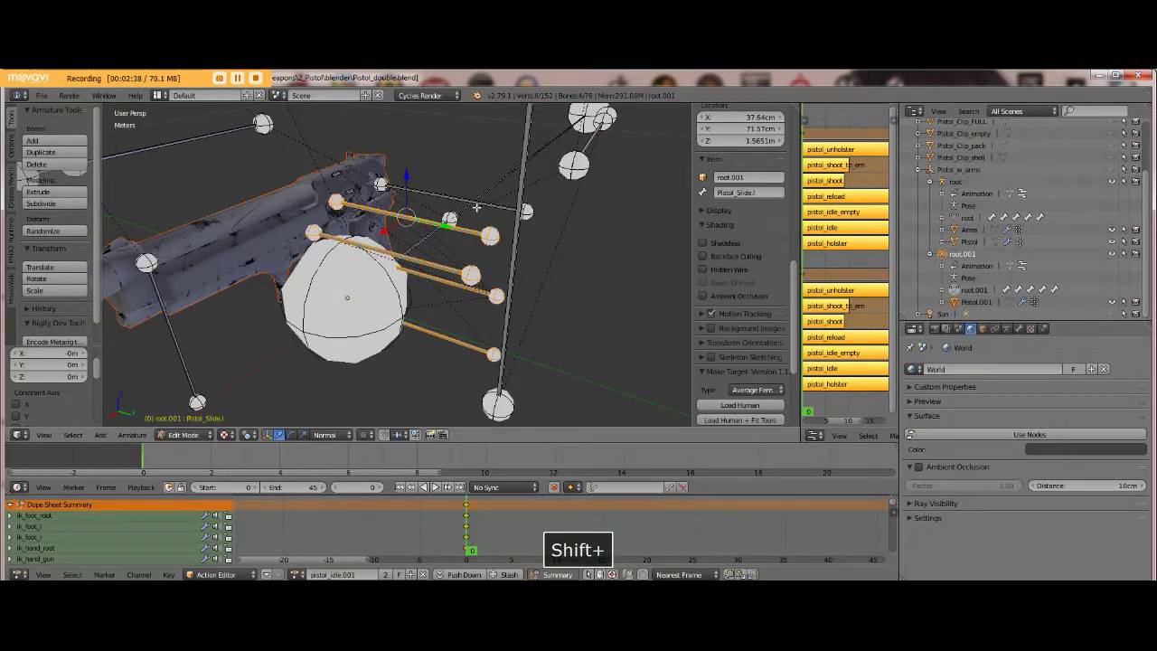
right_click(443, 195, "shift")
right_click(350, 191, "shift")
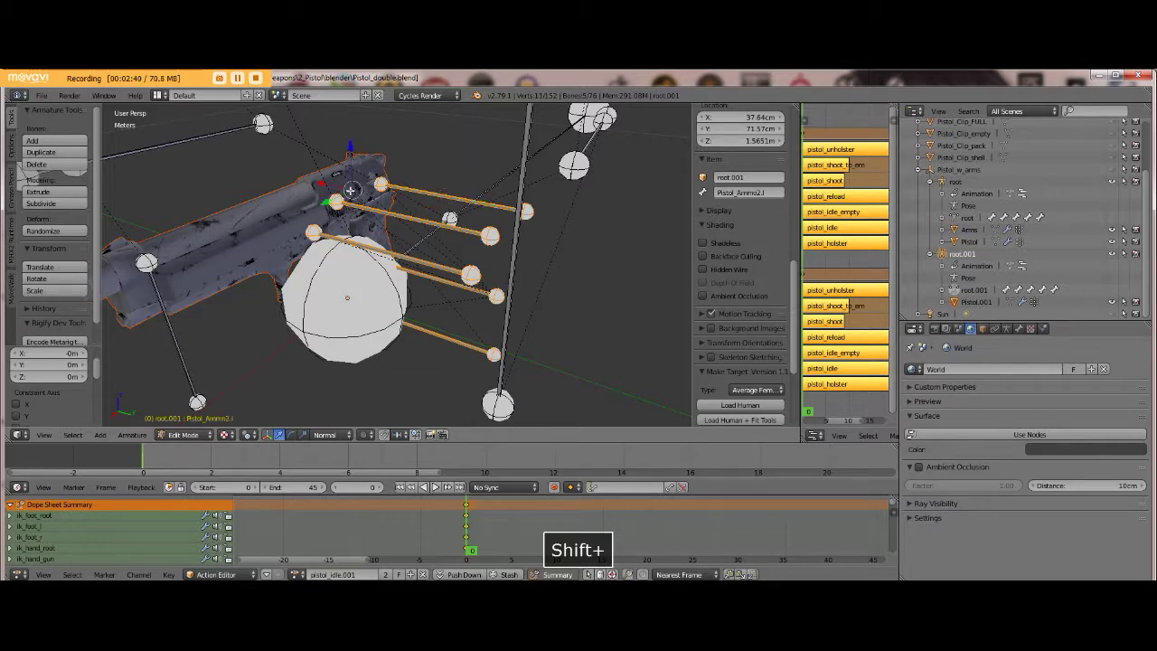
scroll(351, 191, "up", 4)
key("ctrl+z")
scroll(398, 235, "up", 2)
middle_click_drag(445, 250, 506, 358, "shift")
right_click(338, 185, "shift")
right_click(296, 134, "shift")
scroll(432, 214, "down", 6)
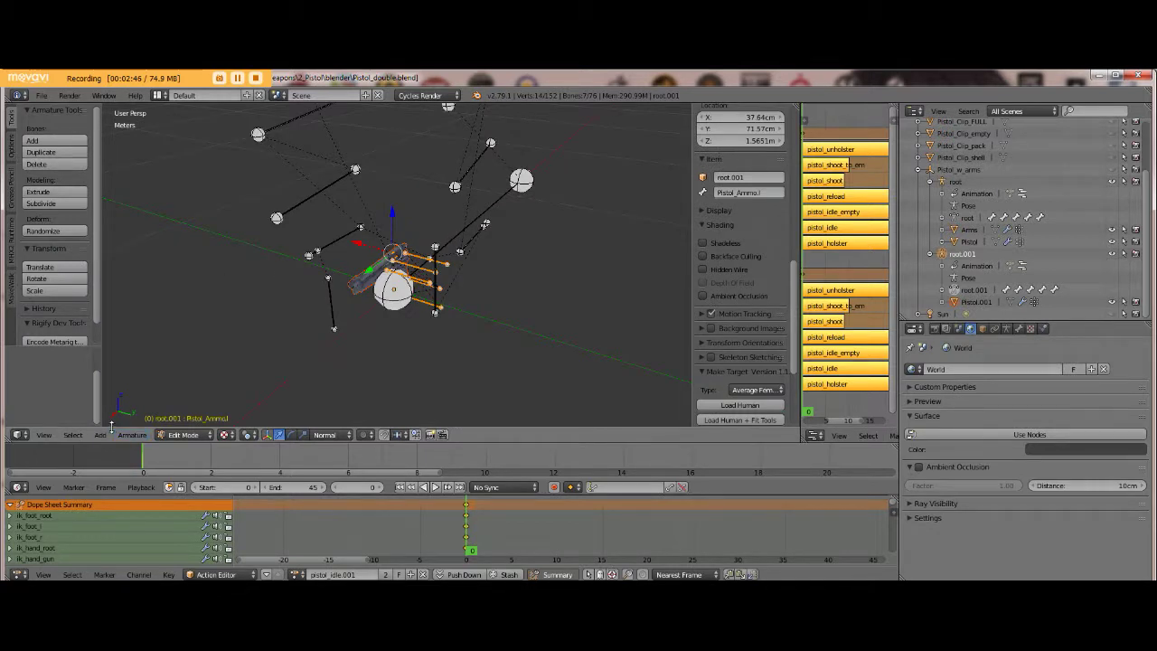
left_click(72, 434)
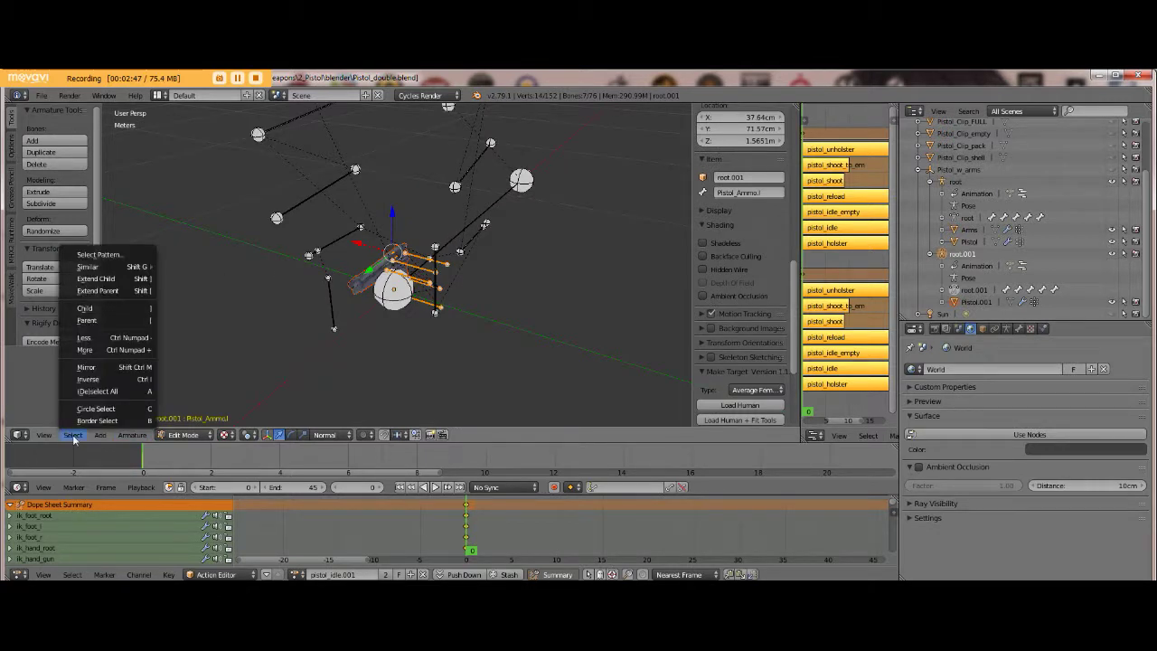
left_click(102, 380)
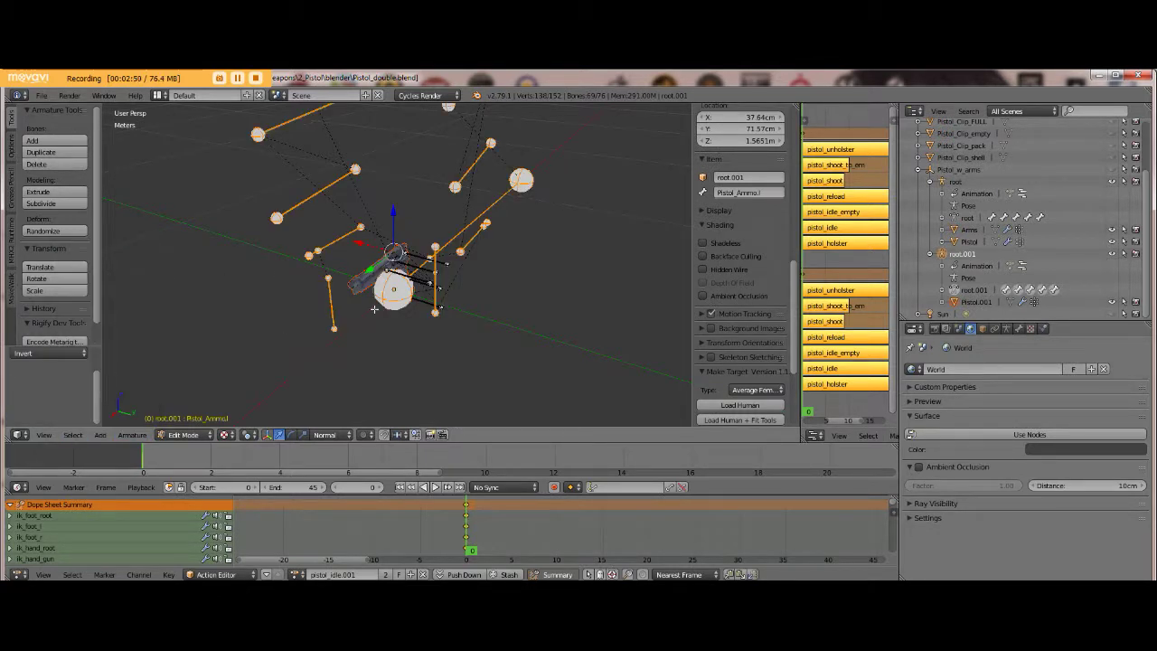
key("Delete")
left_click(547, 315)
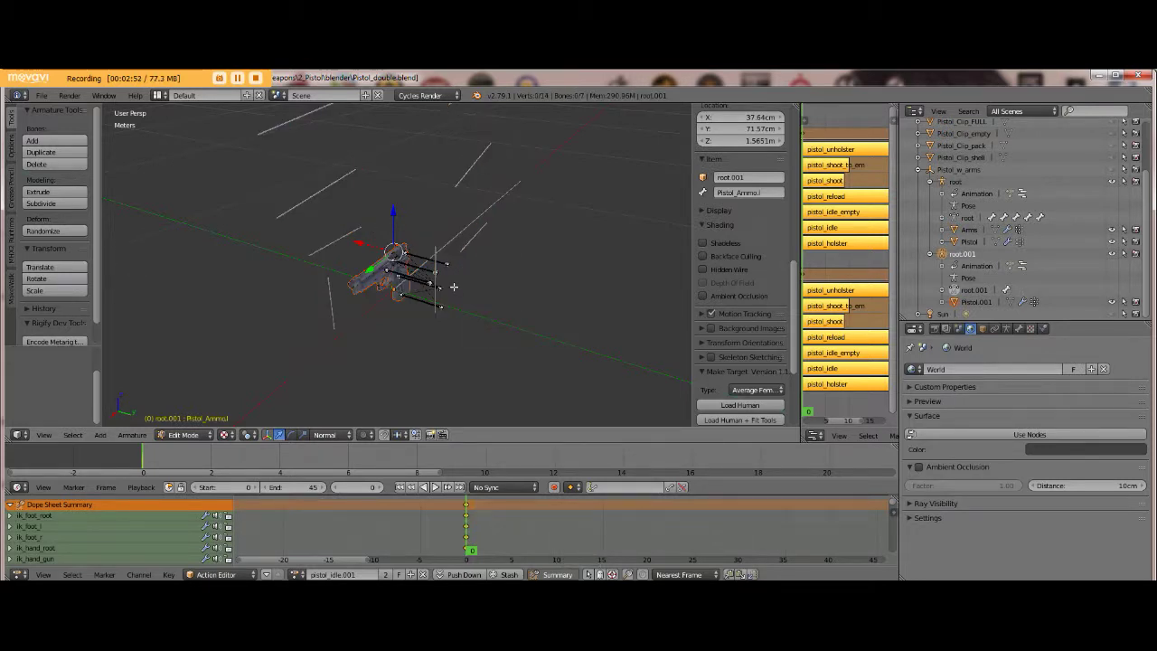
Expand root.001's bone hierarchy down to the clip bone's child to check the names of the remaining pistol bones
left_click(942, 290)
scroll(994, 291, "down", 1)
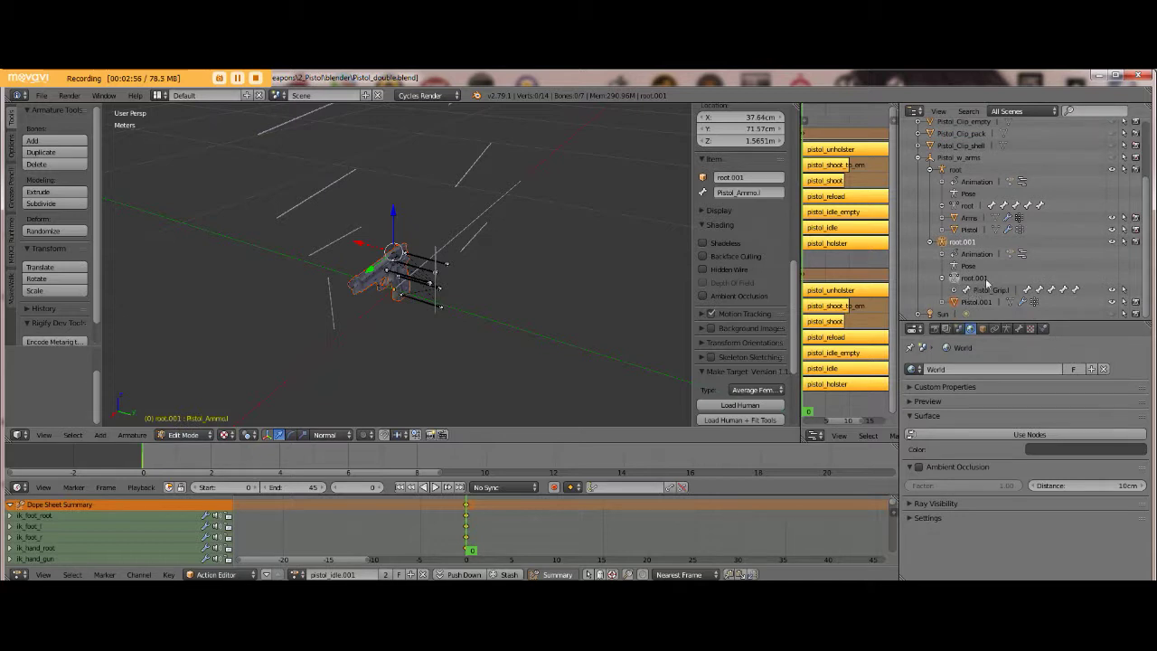
left_click(955, 291)
scroll(994, 287, "down", 2)
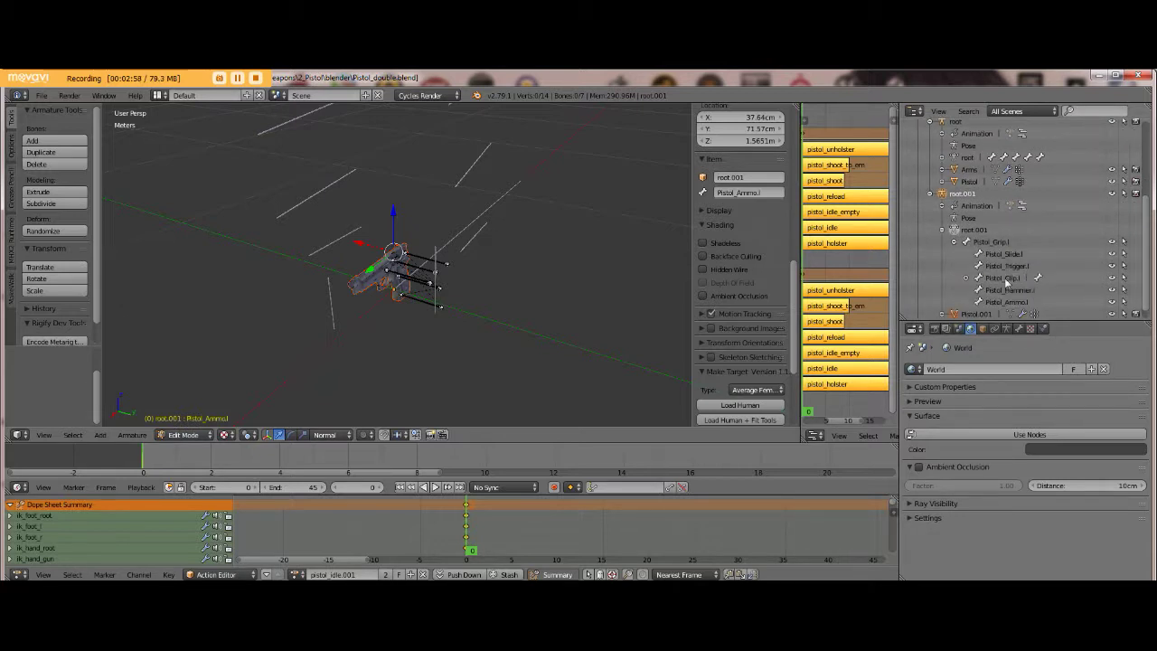
left_click(968, 279)
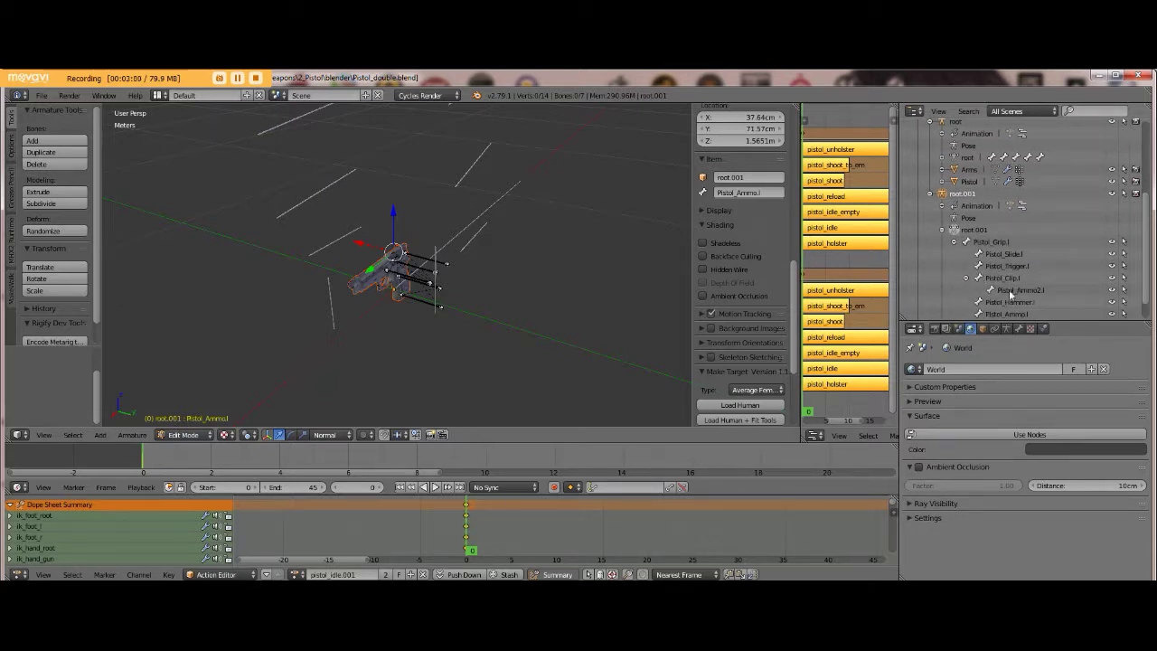
scroll(981, 249, "down", 1)
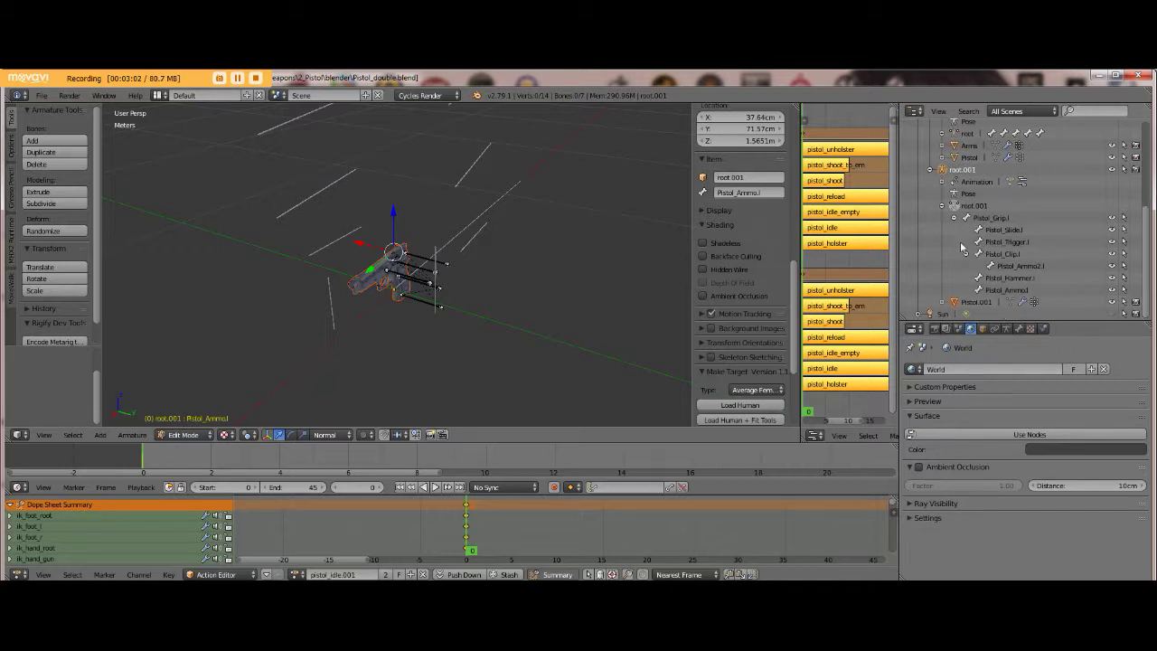
Return to Object Mode and join the root.001 armature into the root armature
key("Tab")
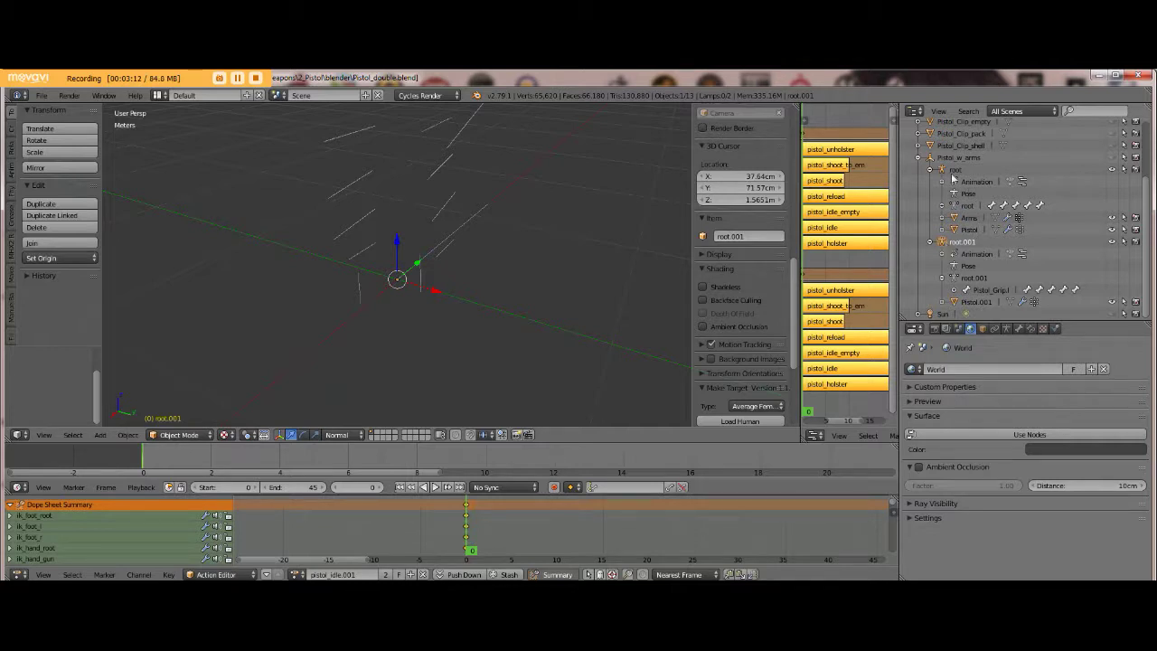
left_click(951, 171, "shift")
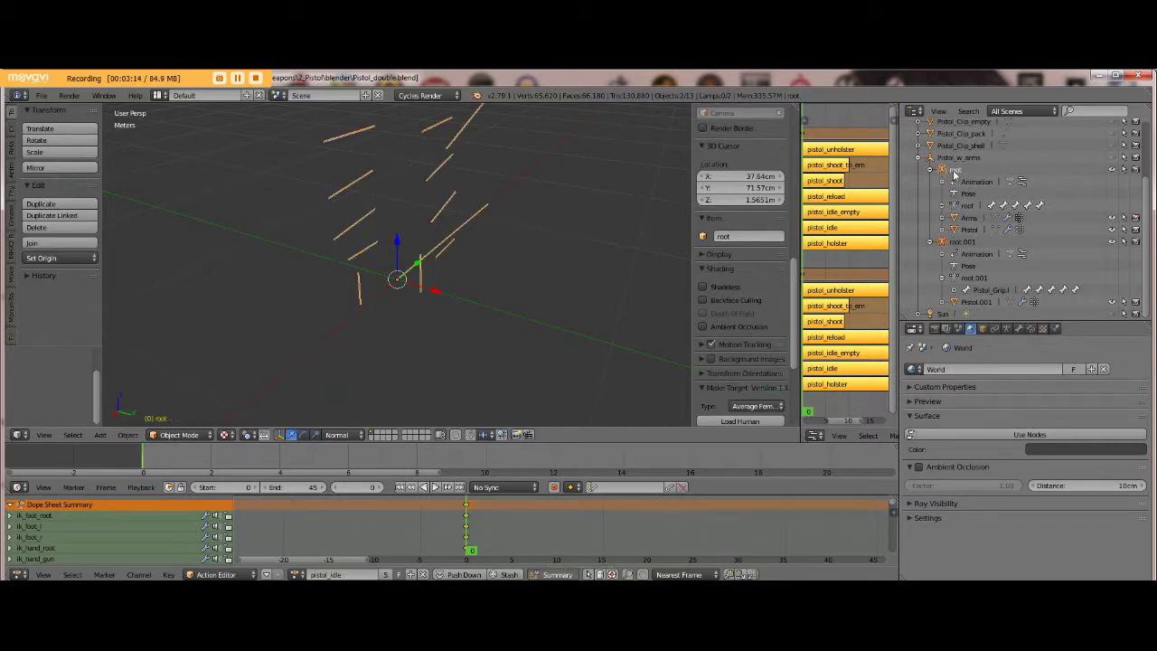
scroll(375, 326, "down", 3)
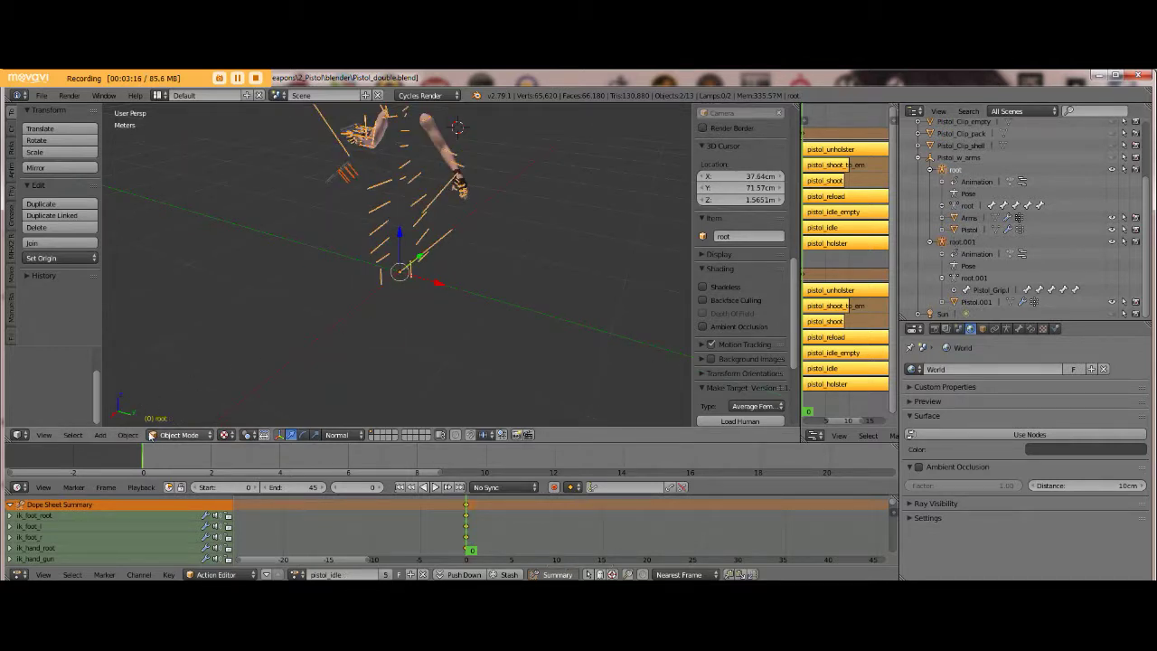
left_click(125, 436)
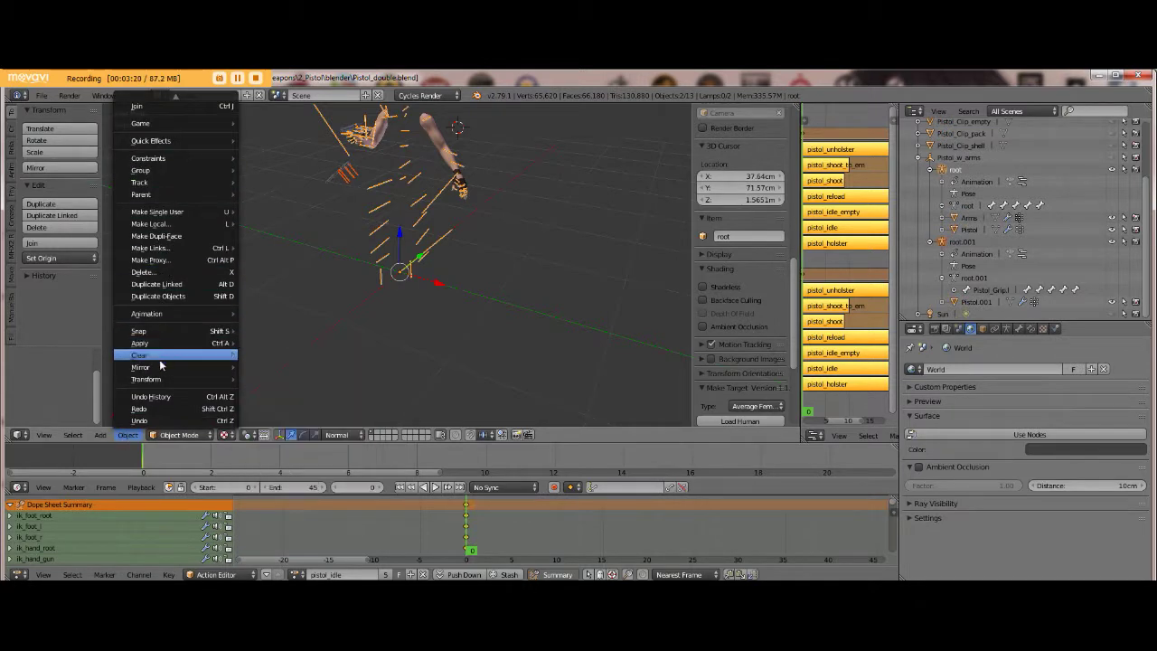
left_click(154, 108)
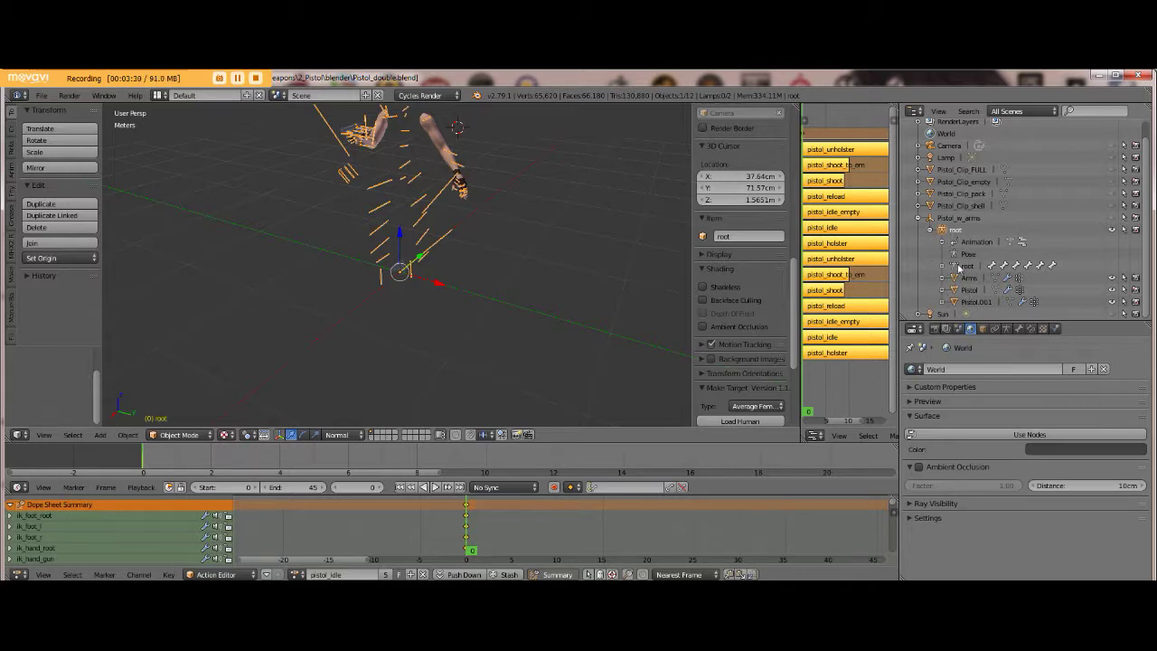
Put the joined root armature into Edit Mode
left_click(969, 290)
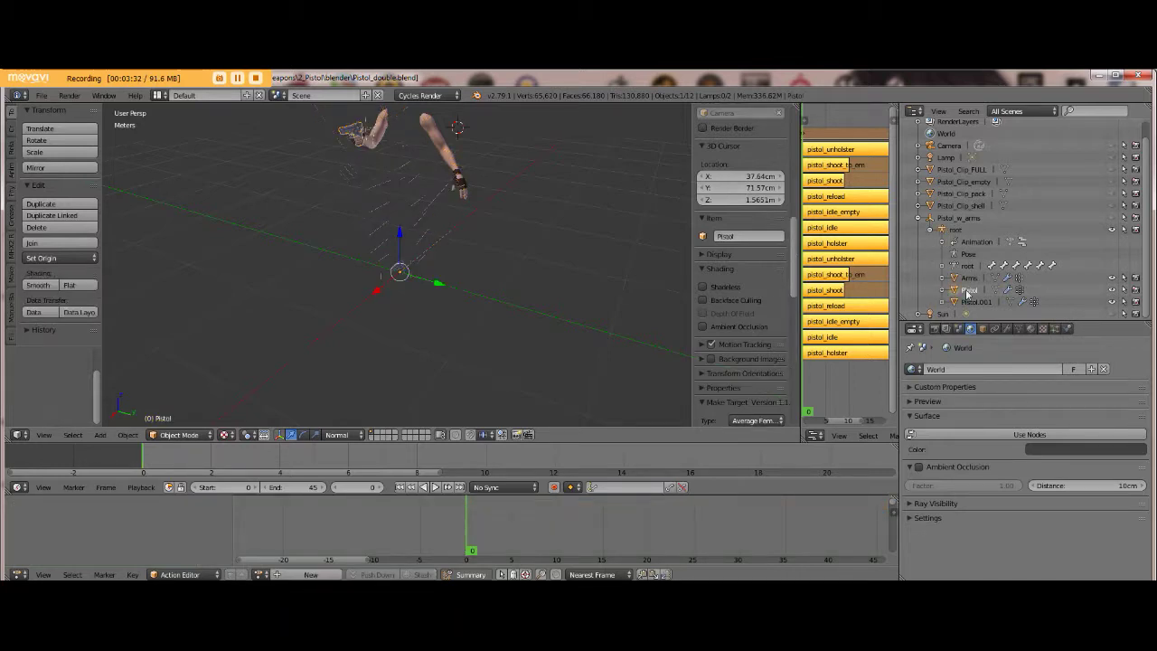
left_click(955, 229)
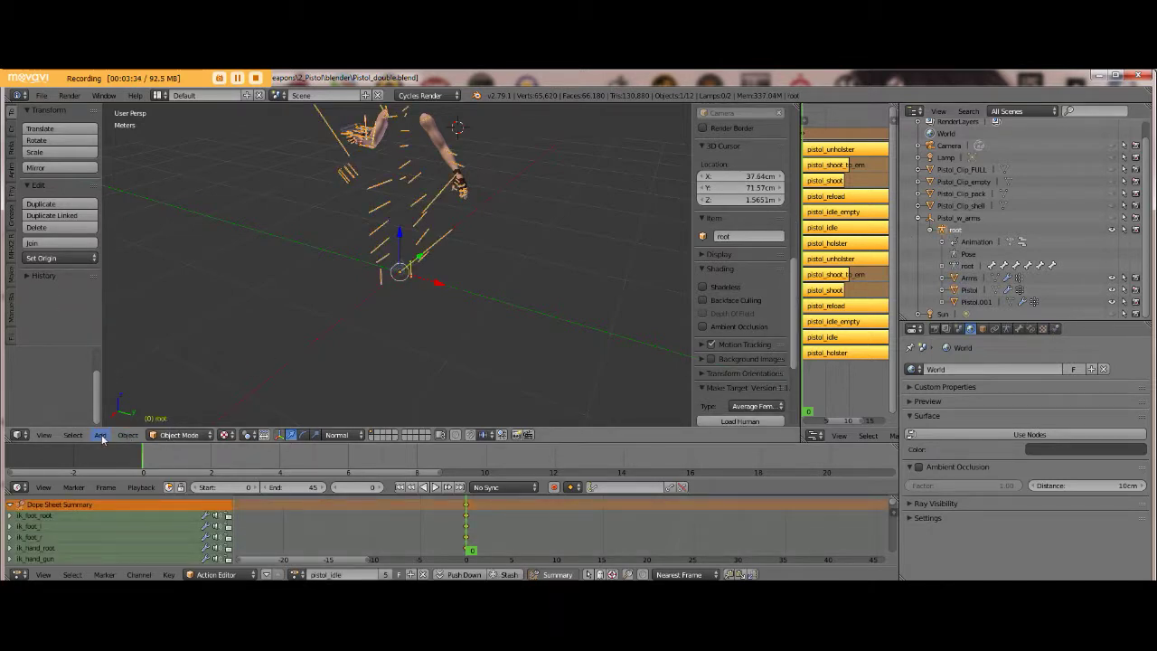
left_click(179, 435)
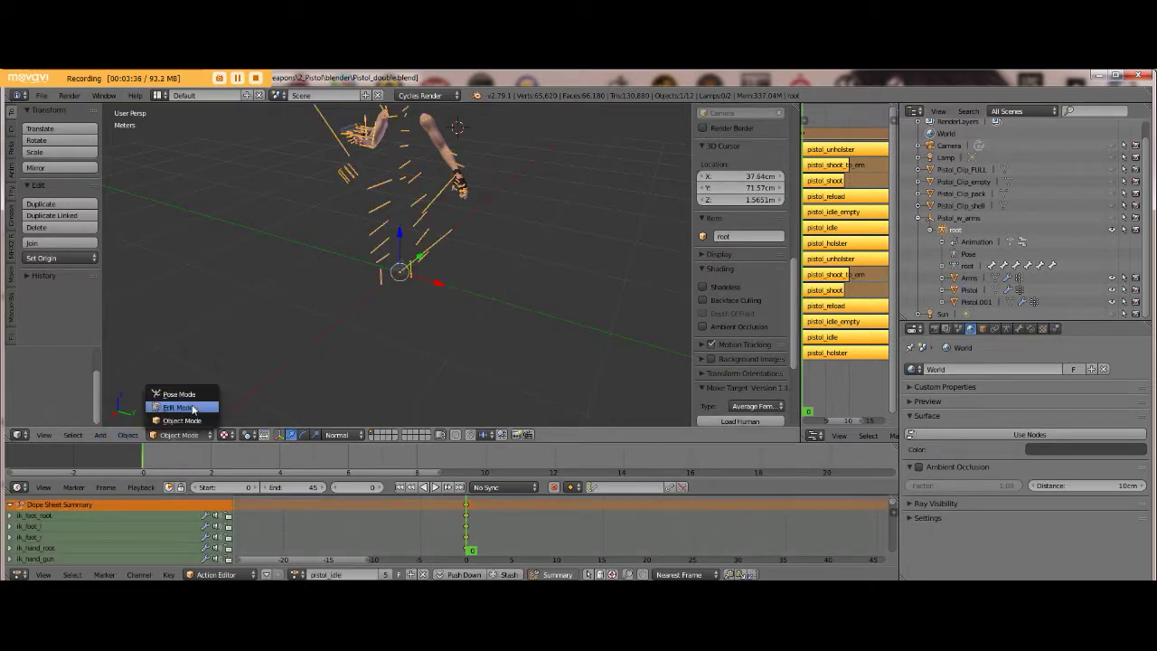
left_click(194, 407)
scroll(447, 304, "up", 6)
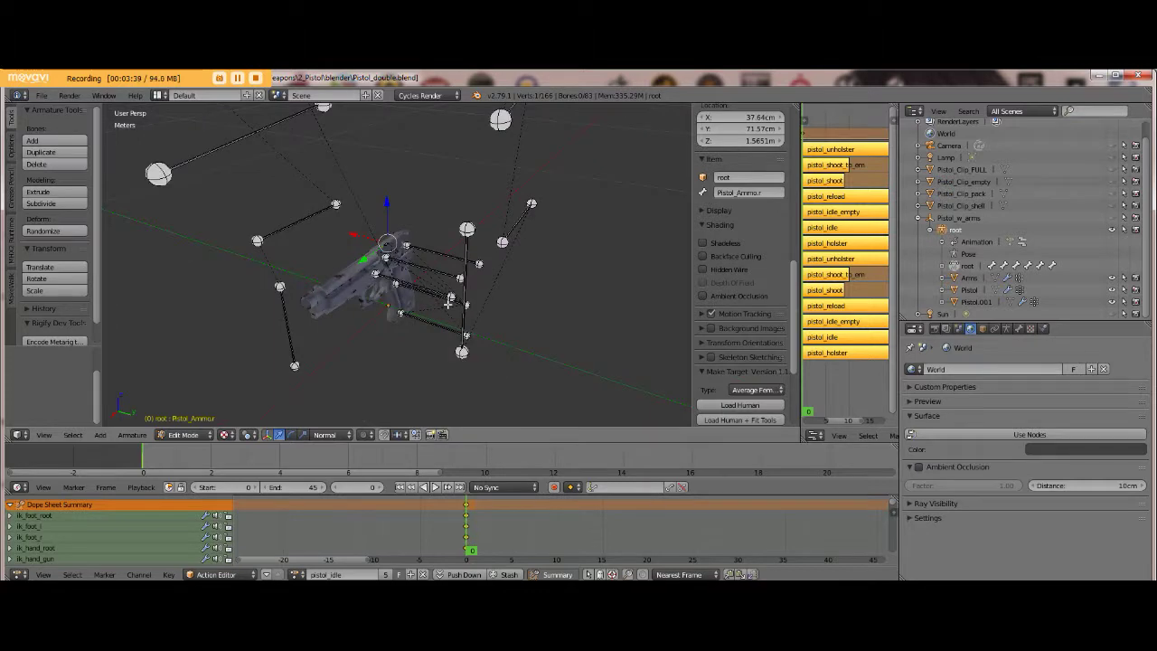
middle_click_drag(535, 284, 564, 250)
Parent the Pistol_Grip.l bone to the hand_l bone with Keep Offset
left_click(943, 267)
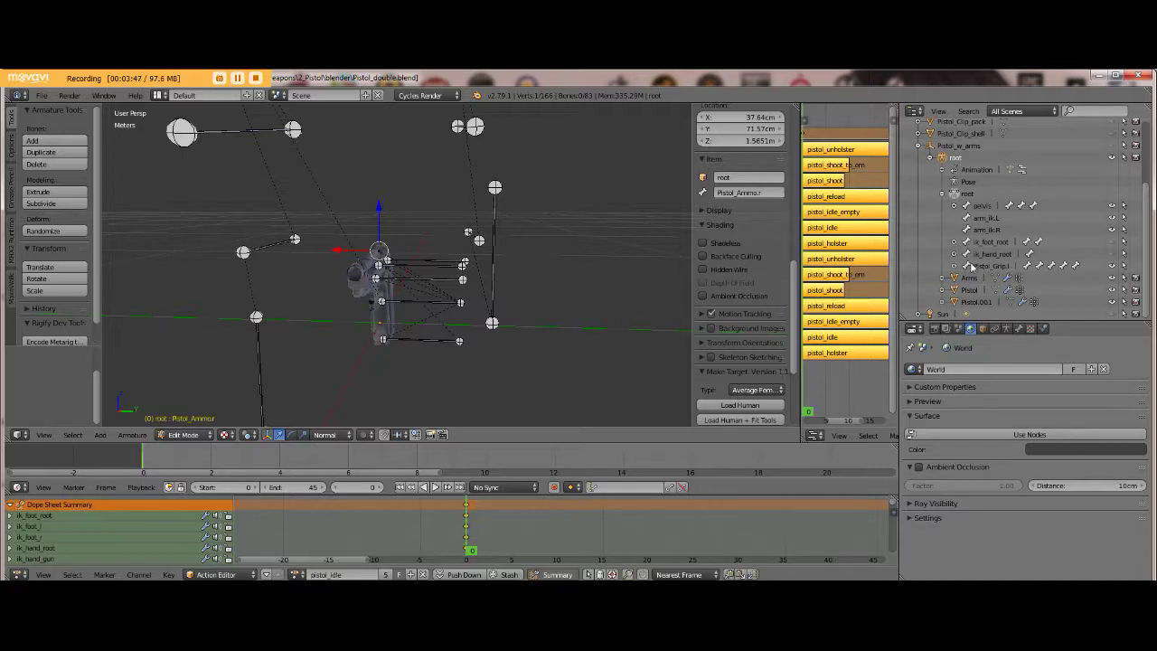
left_click(981, 267)
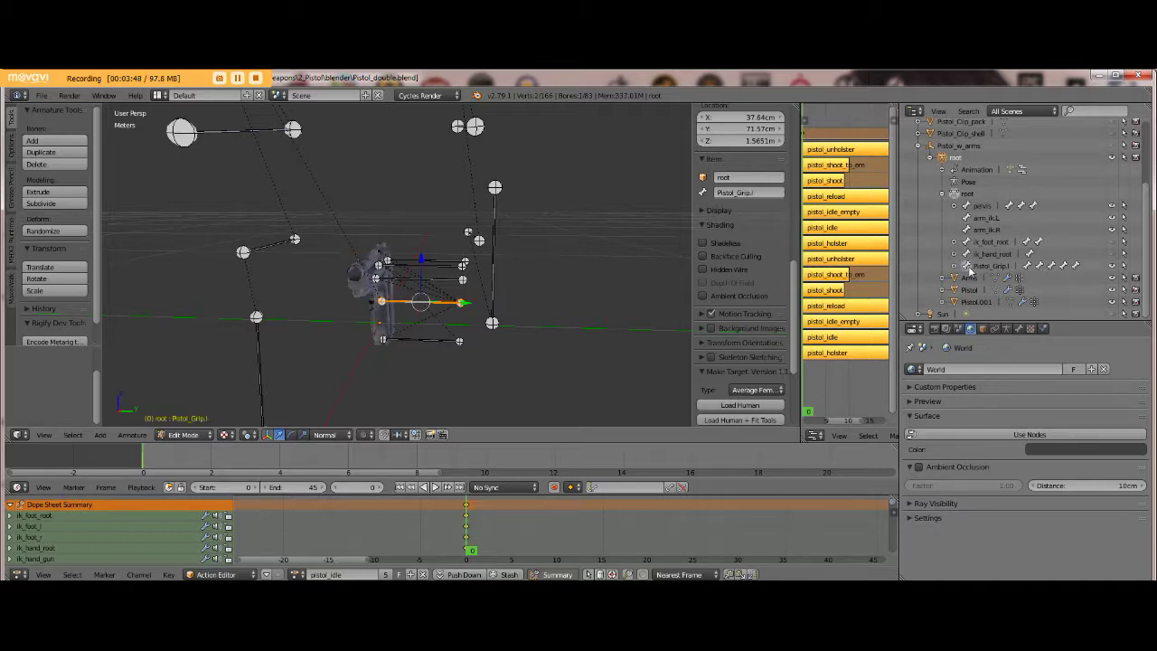
scroll(570, 208, "down", 4)
middle_click_drag(498, 126, 486, 253, "shift")
scroll(485, 244, "down", 1)
middle_click_drag(516, 164, 467, 305, "shift")
scroll(479, 288, "up", 4)
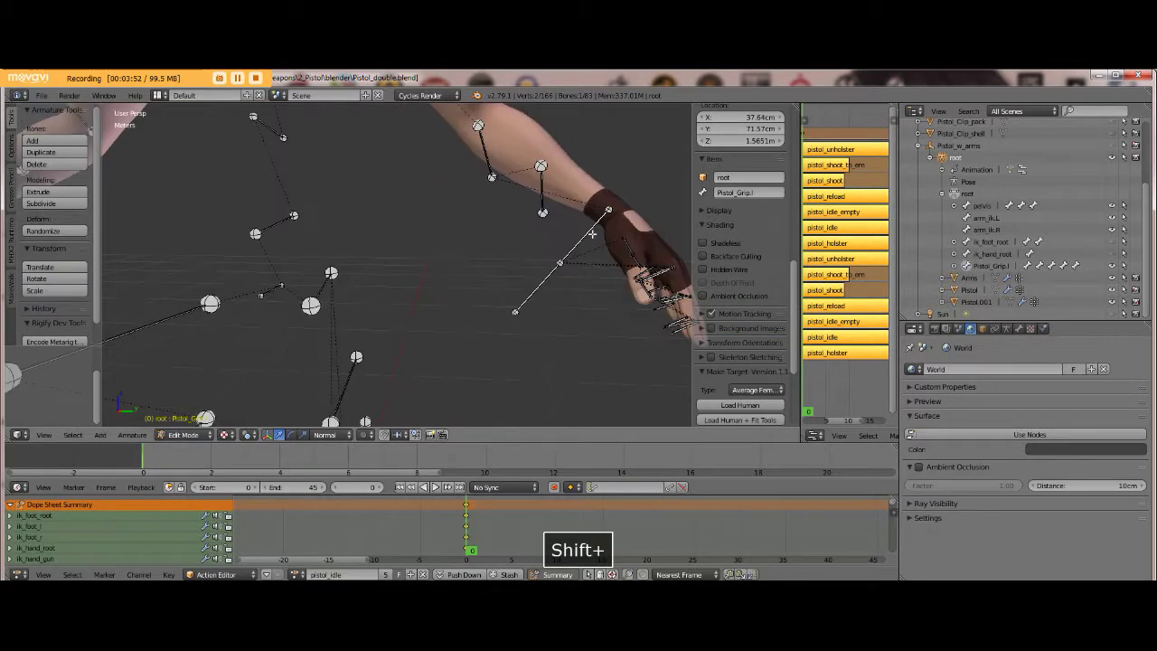
right_click(585, 236, "shift")
scroll(509, 316, "down", 4)
scroll(479, 335, "down", 4, "shift")
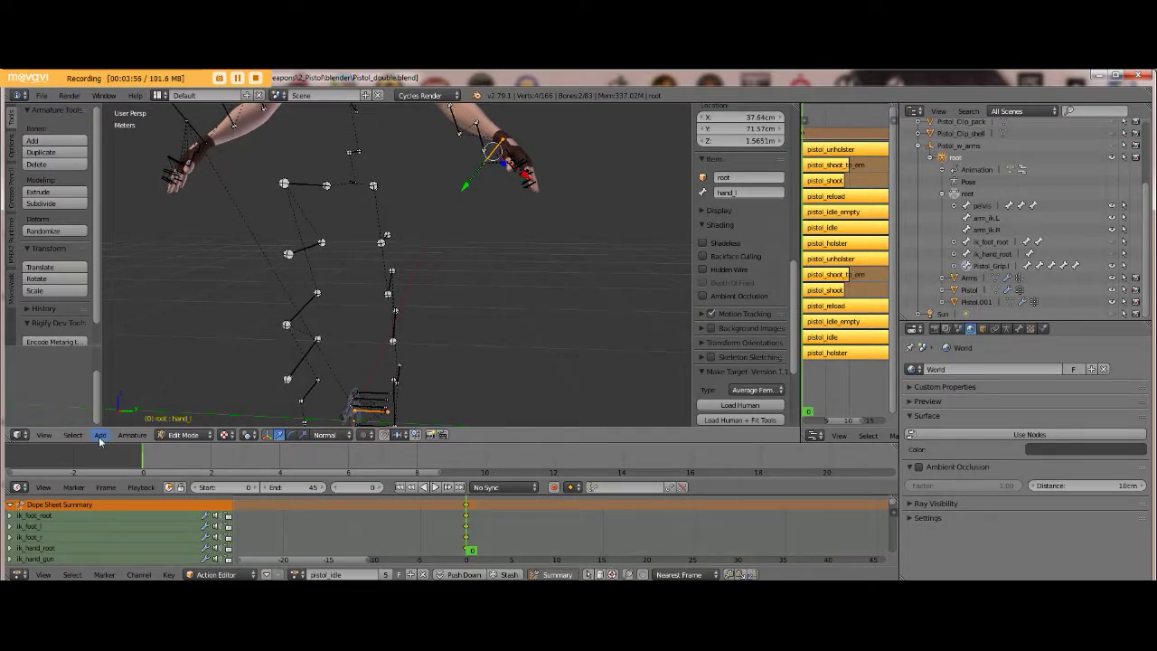
left_click(132, 435)
mouse_move(163, 156)
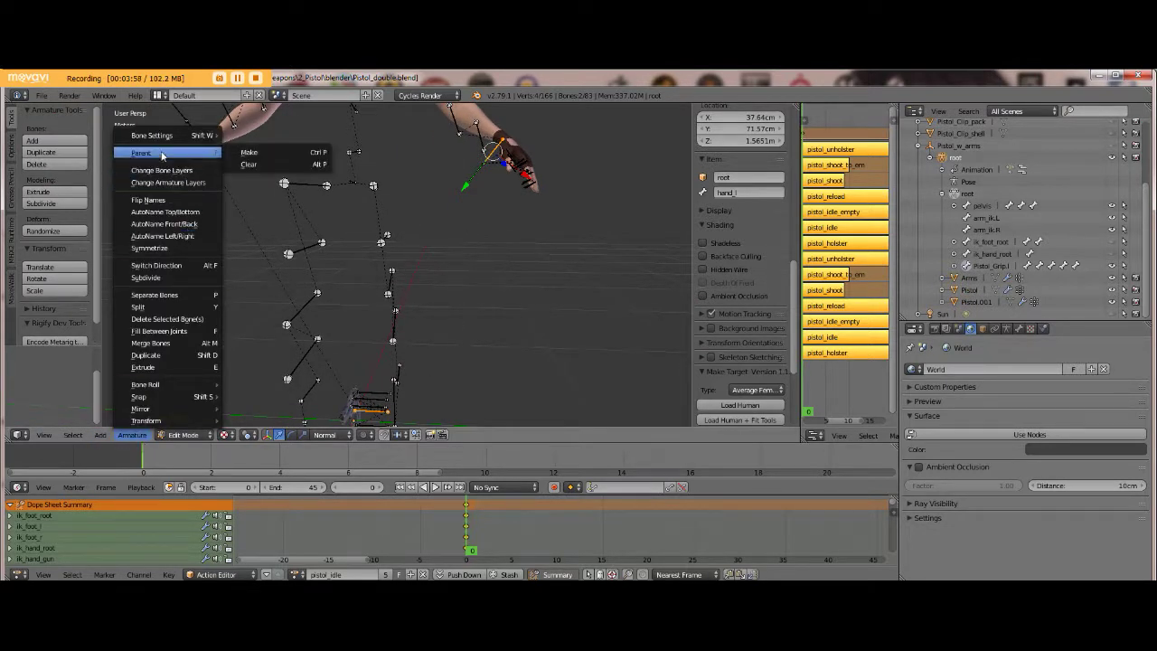
left_click(246, 153)
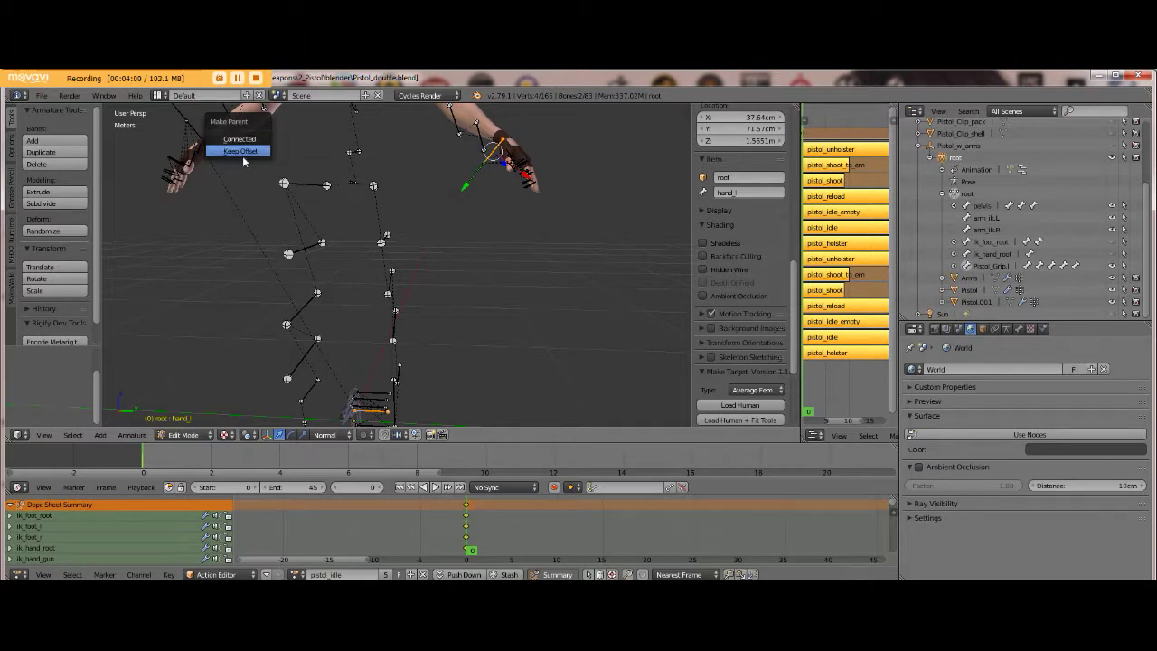
left_click(237, 152)
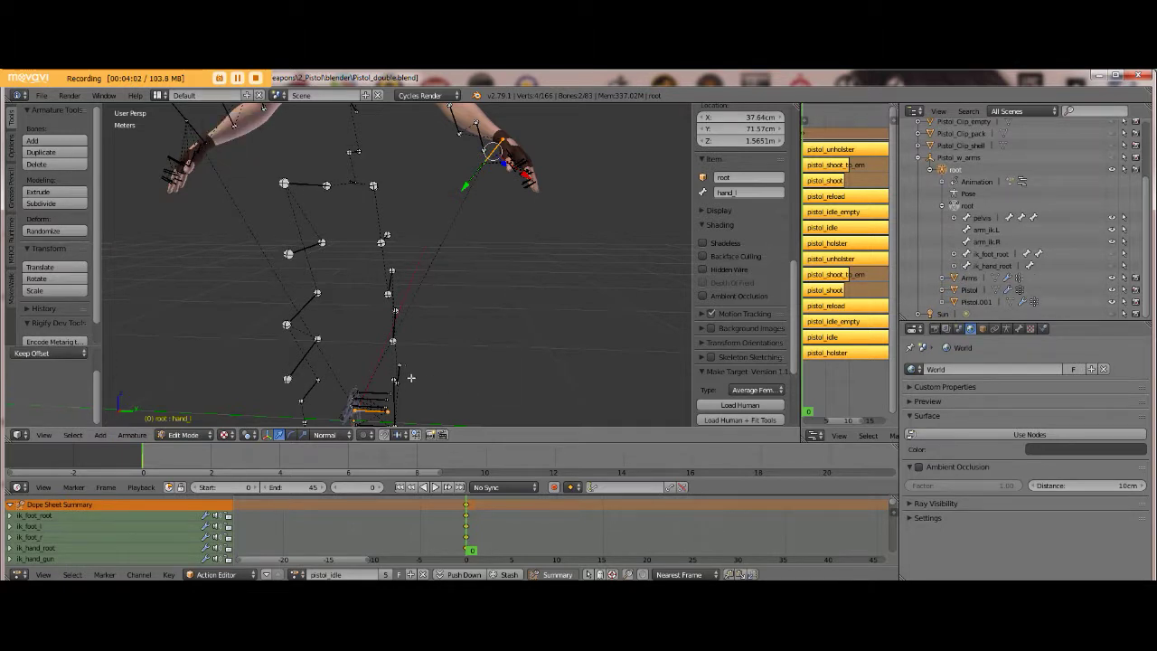
Switch the root armature to Pose Mode
scroll(439, 317, "down", 3)
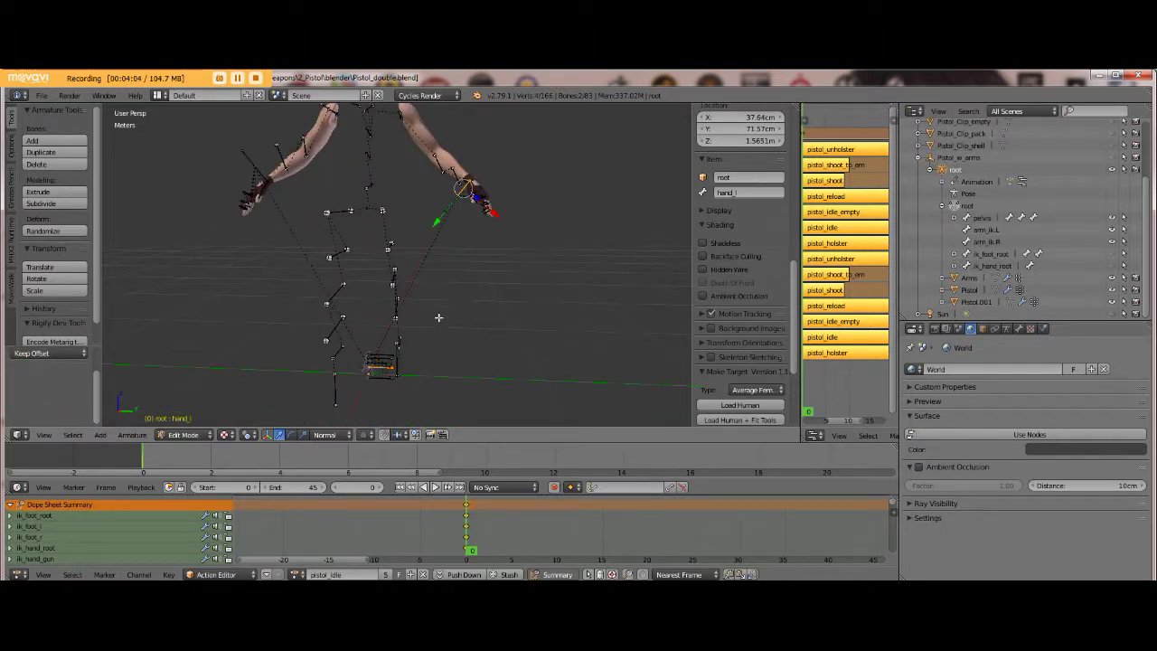
left_click(188, 435)
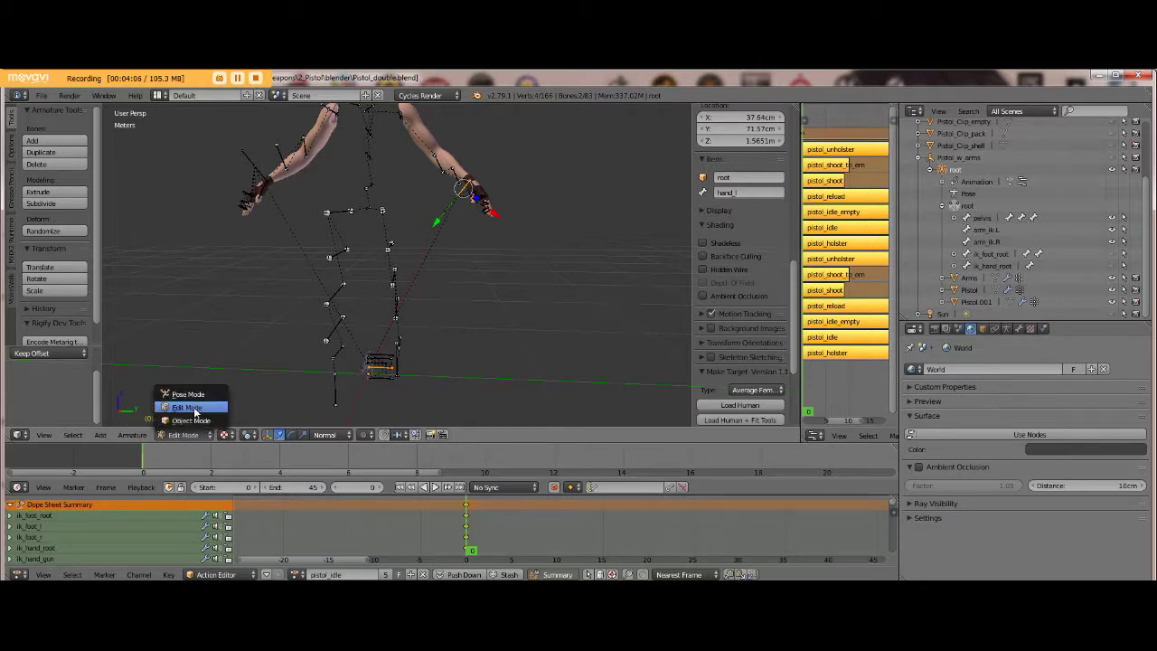
left_click(188, 394)
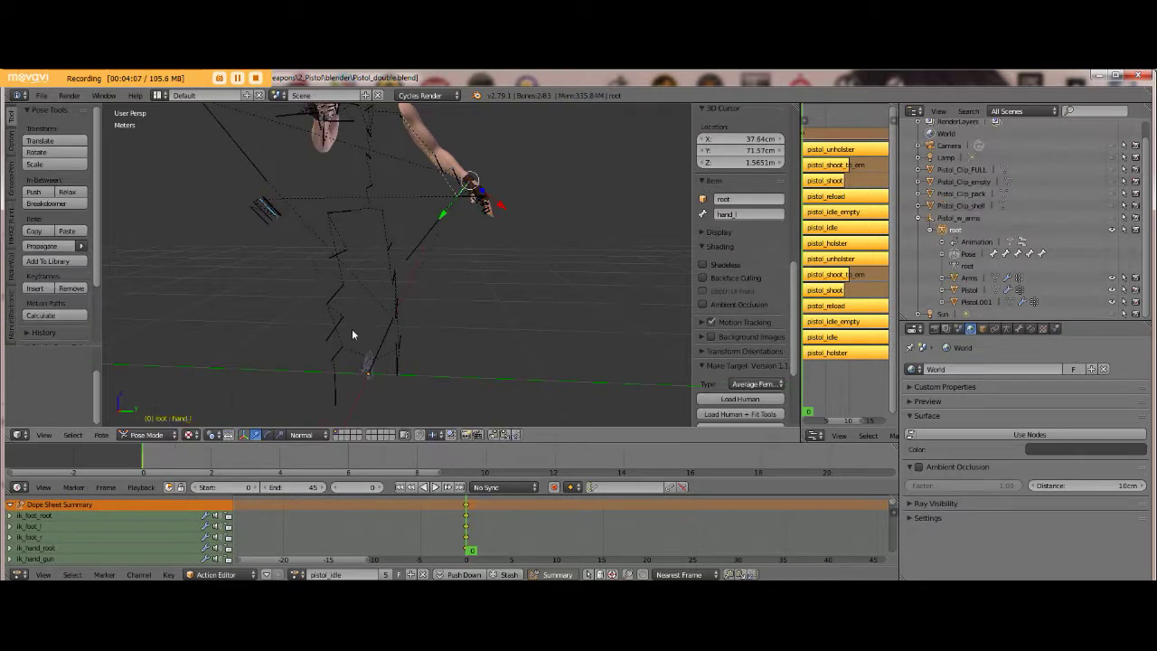
Hide the two bones that obstruct the arm_ik.L control bone around the left hand and lower body
right_click(434, 232)
middle_click_drag(476, 248, 429, 241)
key("h")
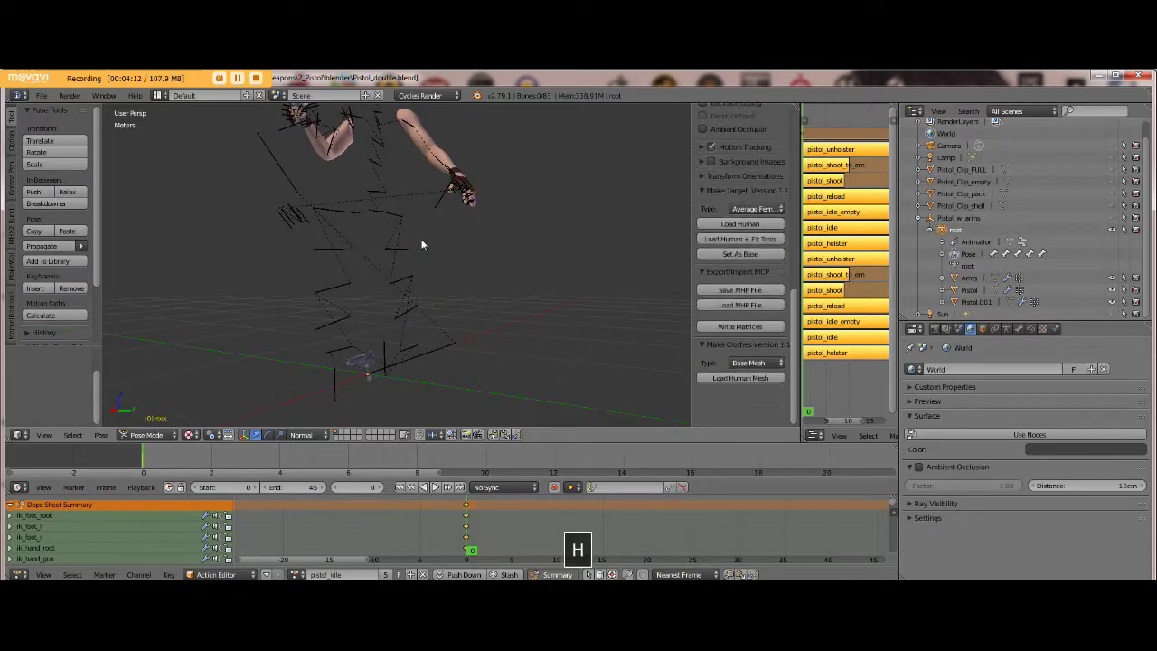
middle_click_drag(444, 238, 430, 268)
right_click(449, 331)
key("h")
Try moving the arm_ik.L bone to test how the left-hand pistol bones follow, and undo the move
right_click(456, 209)
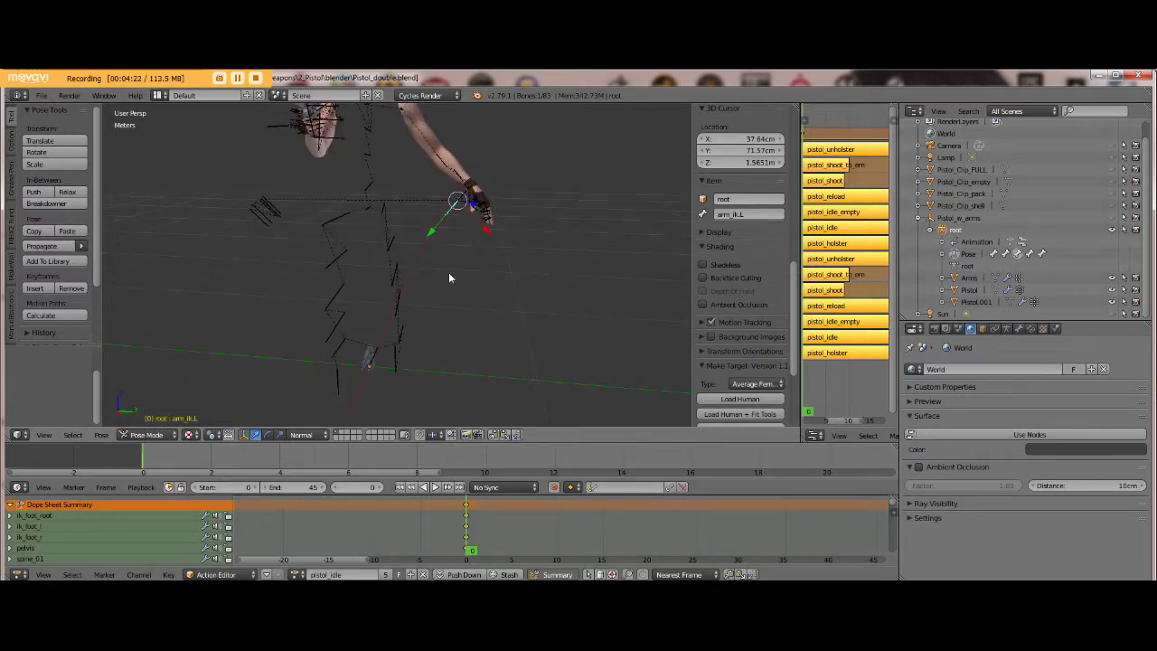
key("g")
left_click(482, 284)
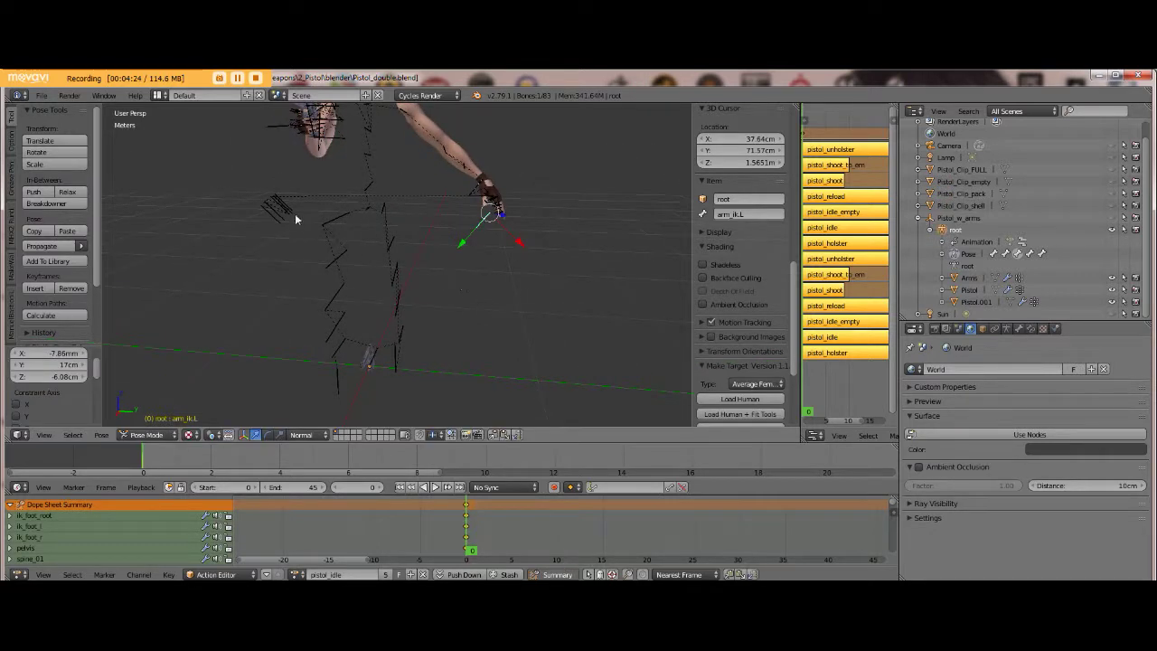
key("ctrl+z")
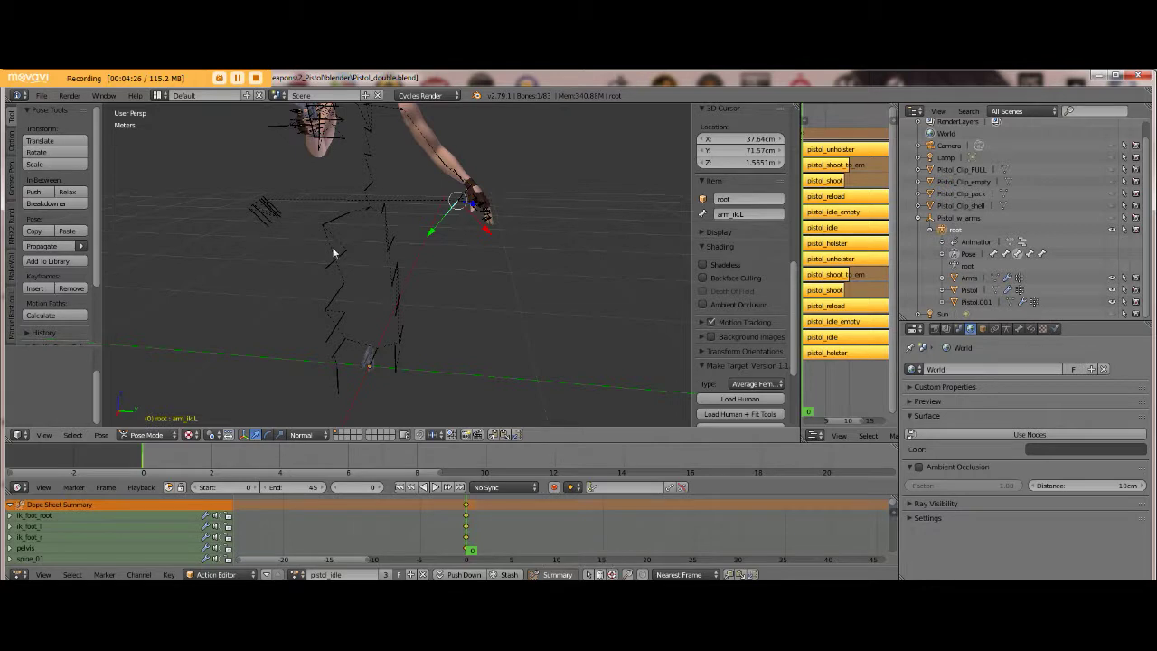
mouse_move(458, 283)
middle_mouse_down()
mouse_move(576, 282)
mouse_move(478, 262)
mouse_move(479, 278)
mouse_move(470, 258)
mouse_move(483, 256)
mouse_move(474, 269)
middle_mouse_up()
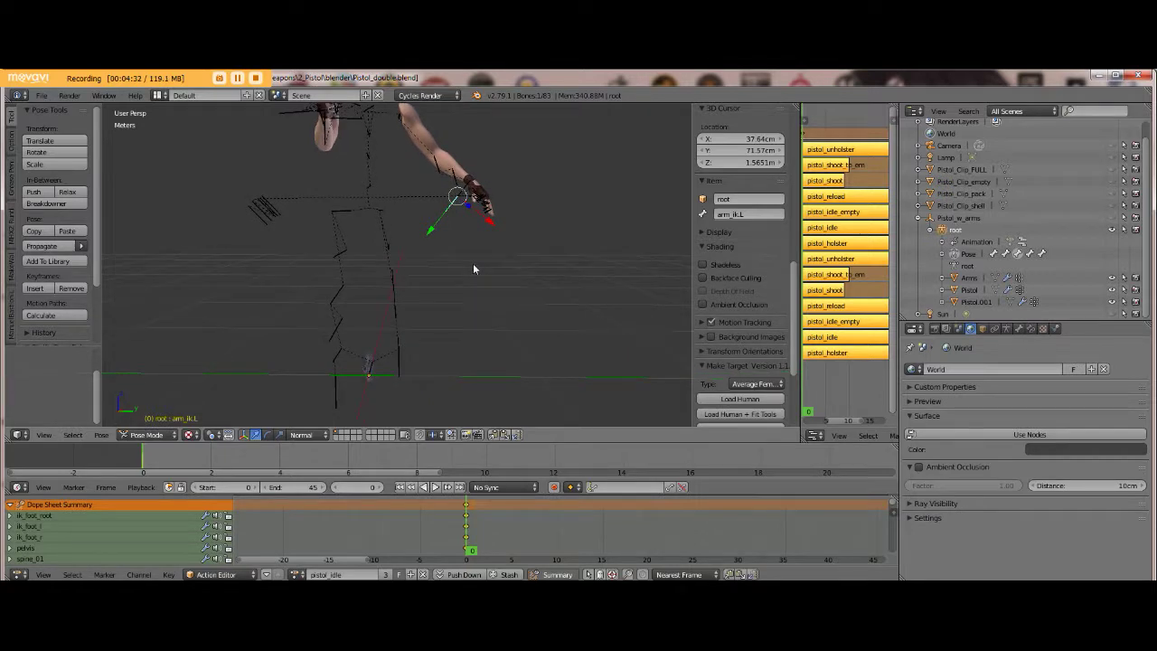
Select the Pistol.001 mesh and examine its vertex groups from the start of the list
left_click(969, 290)
left_click(977, 302)
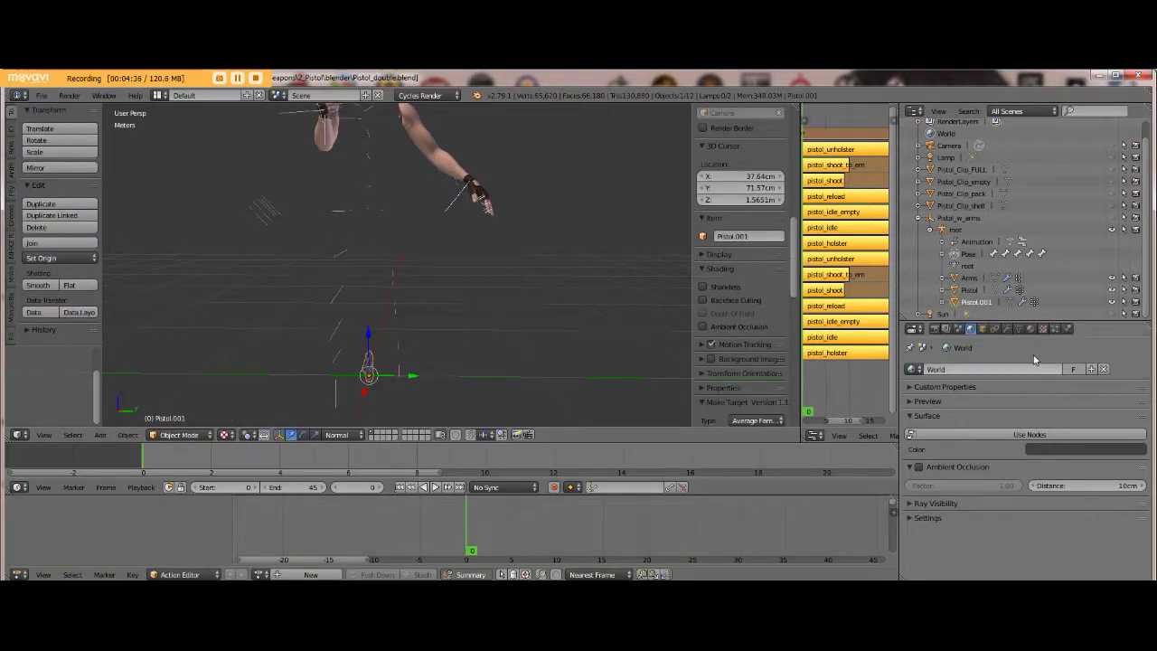
left_click(1018, 330)
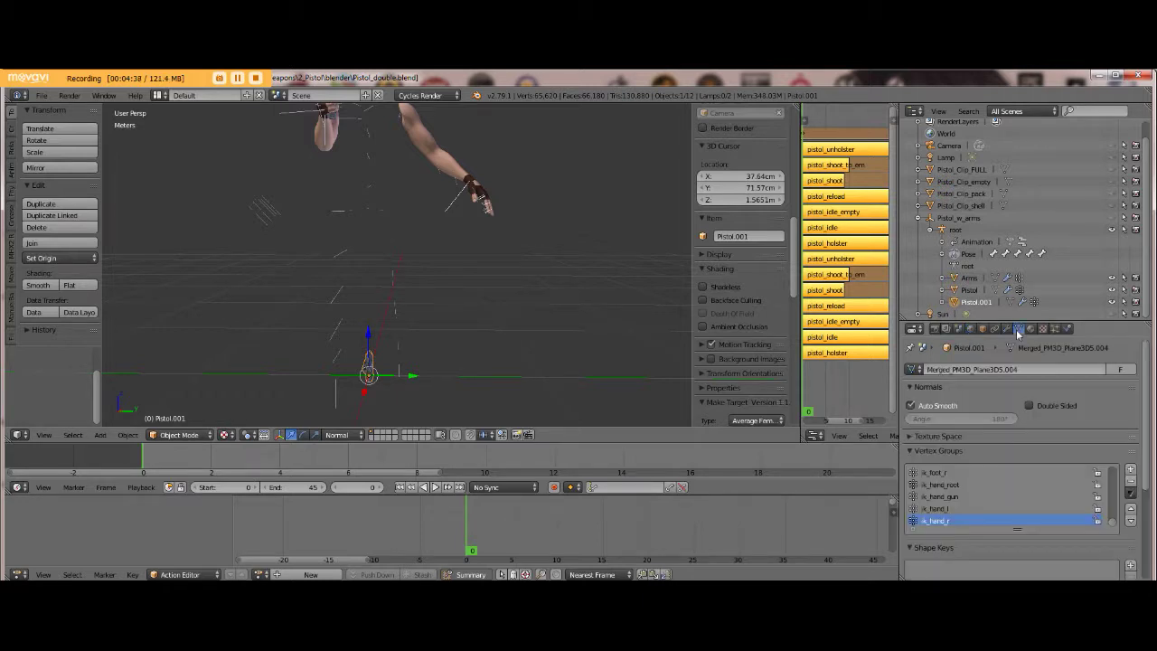
left_click_drag(1111, 521, 1115, 468)
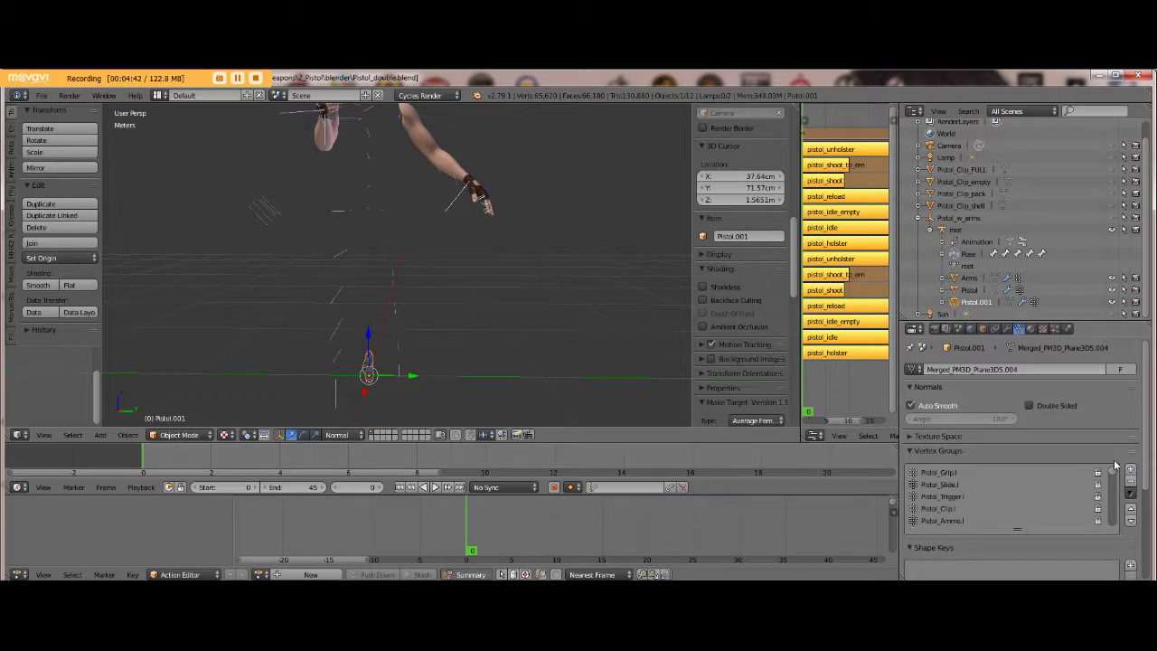
Unparent Pistol.001 from the root armature and parent it to root again using Armature Deform With Empty Groups
left_click_drag(958, 302, 909, 288)
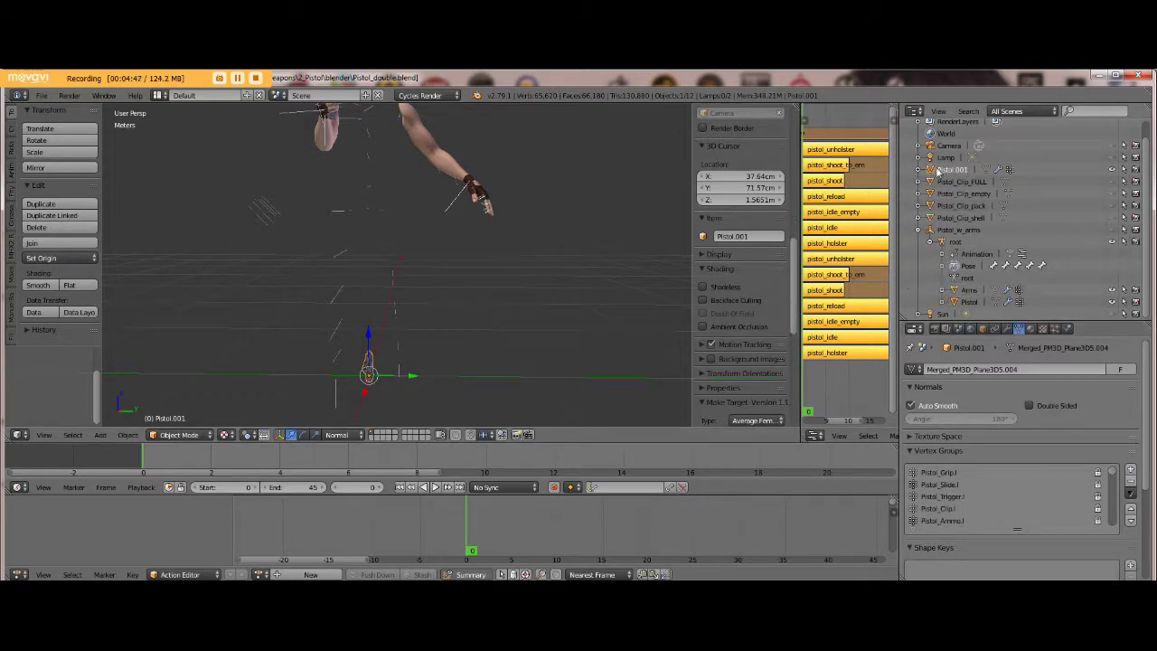
left_click_drag(932, 171, 949, 244)
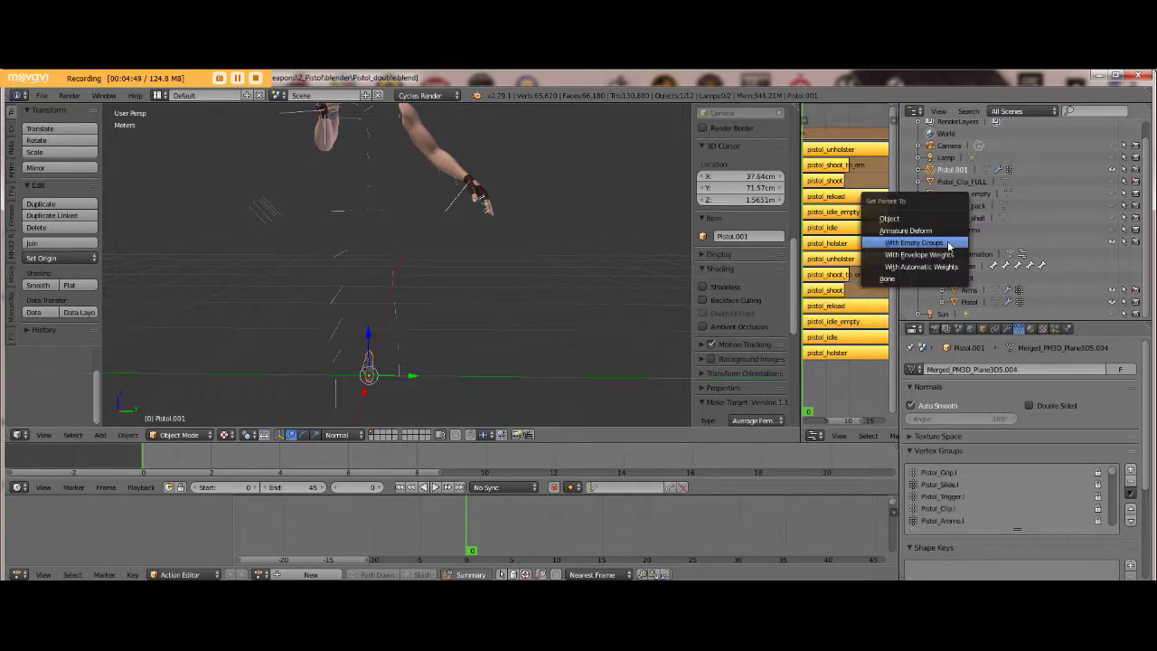
left_click(923, 243)
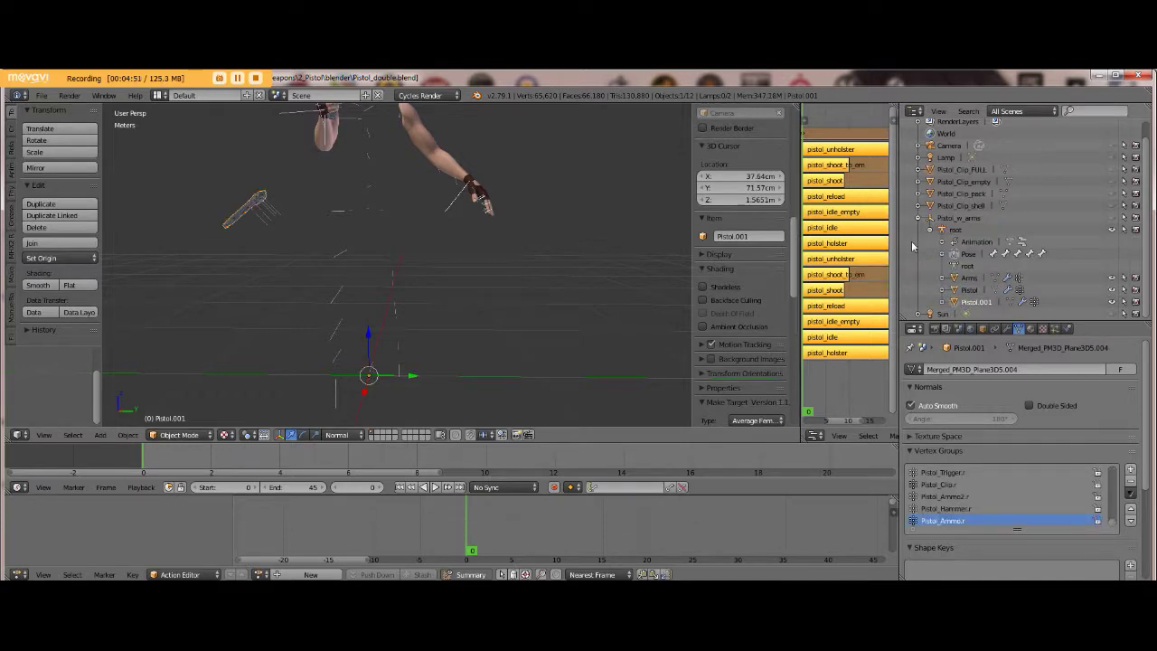